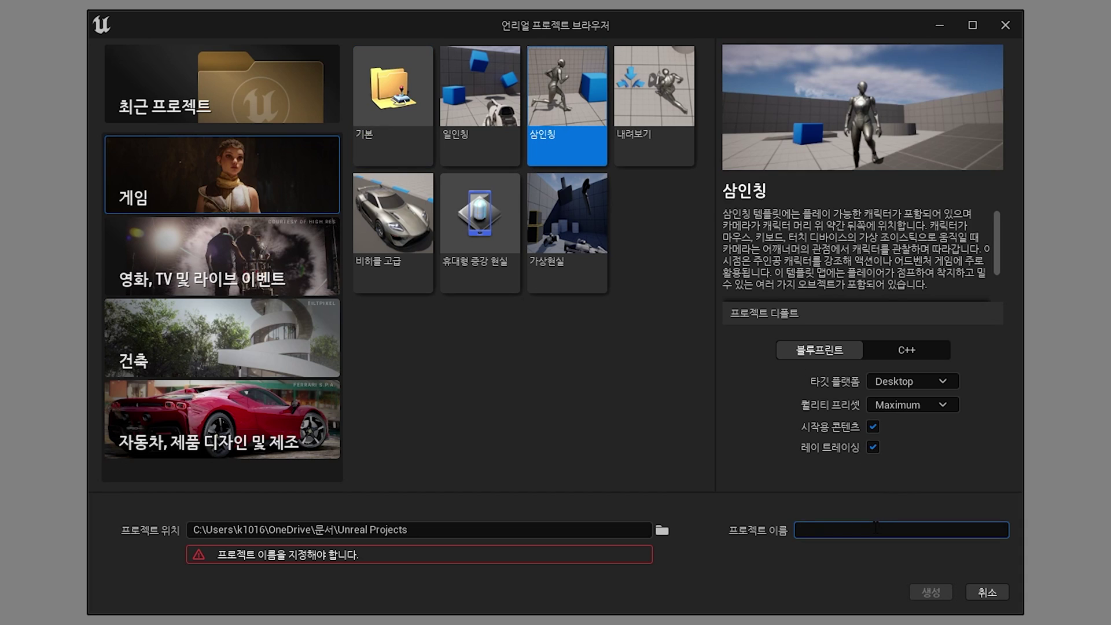
- Name the new Third Person project 'Anim' and create it
type("Anim")
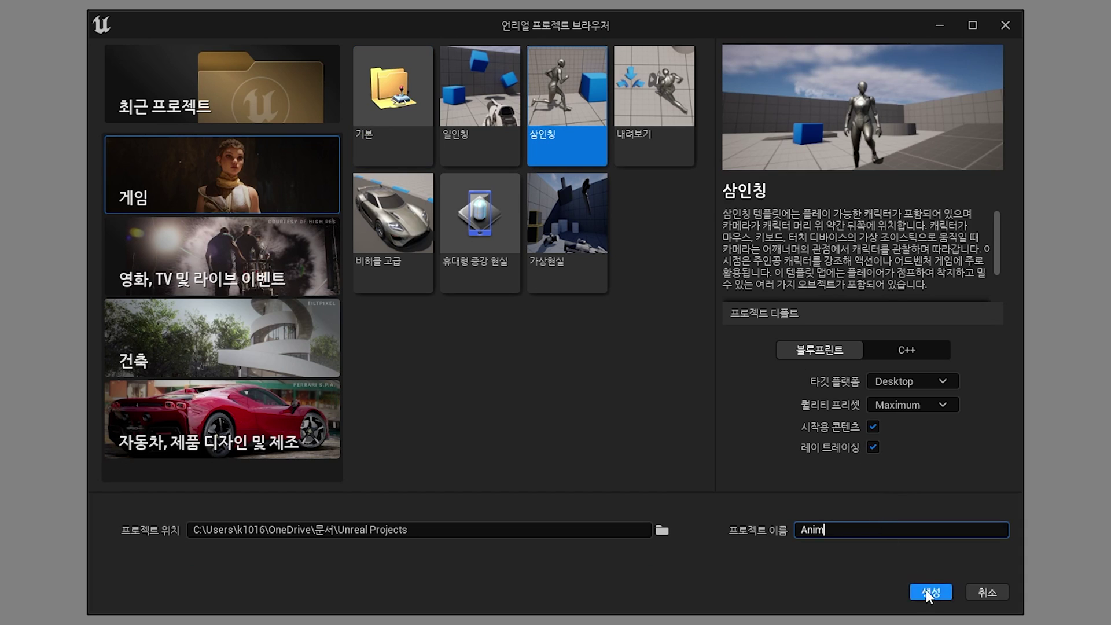
left_click(928, 594)
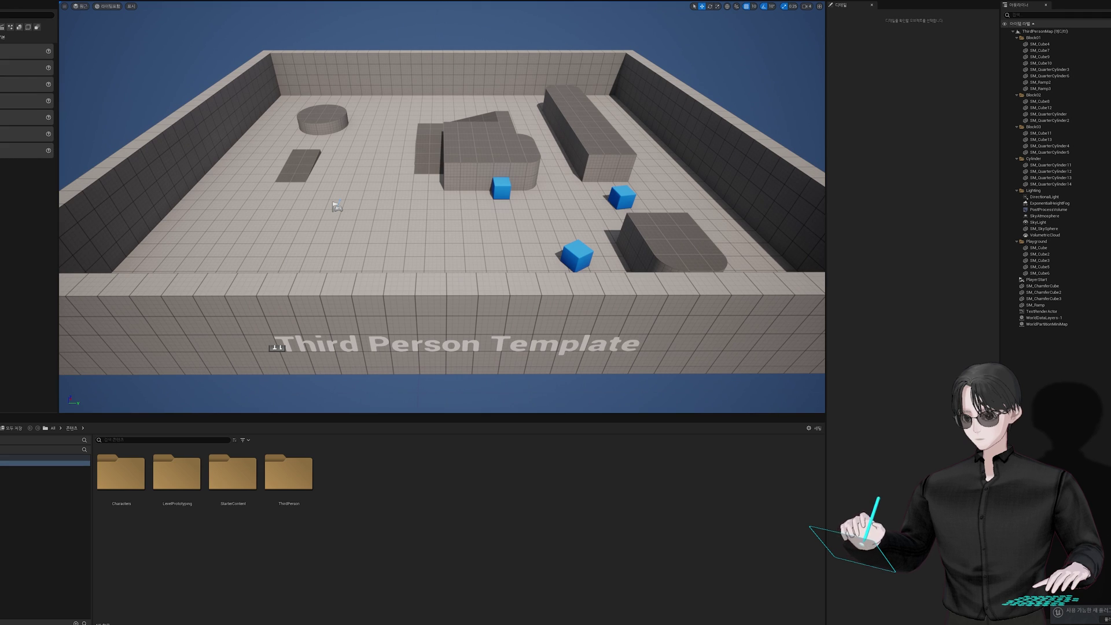
- Frame the view on a floor block and the ramp, and check the camera speed settings
left_click(393, 242)
key("f")
left_click(432, 192)
key("f")
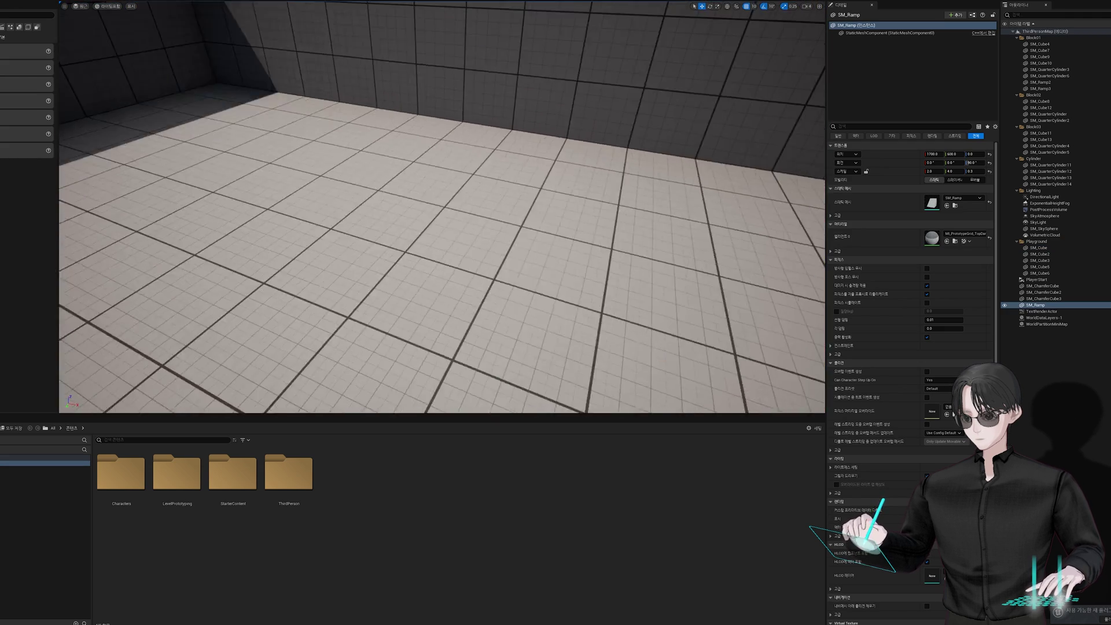
left_click(807, 8)
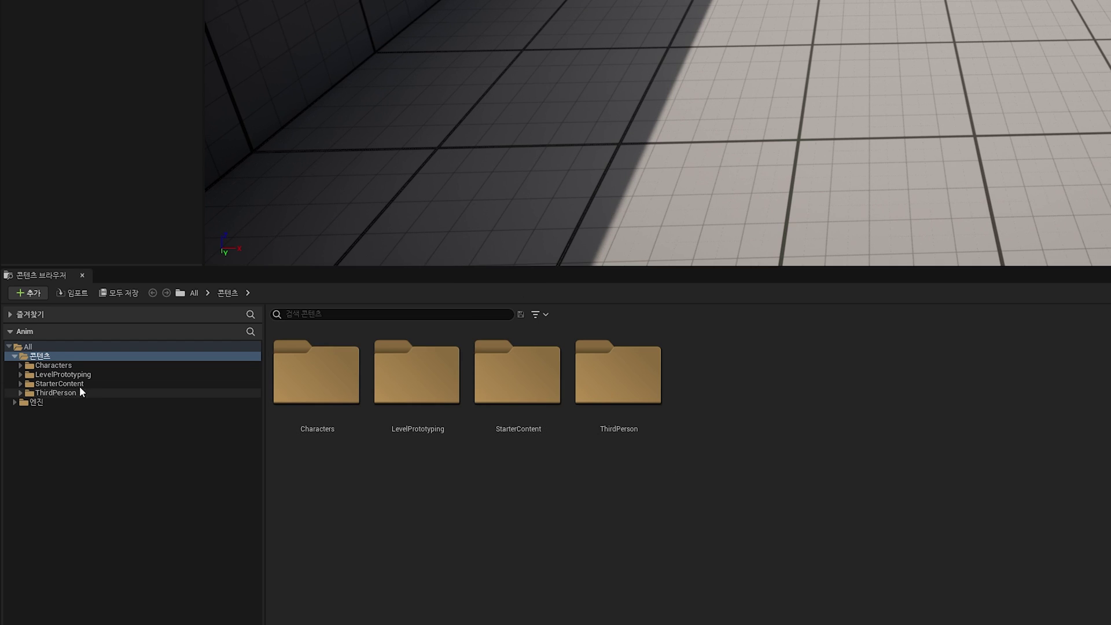
- Drag CR_Mannequin_Body from Characters > Mannequins > Rigs into the level
left_click(64, 367)
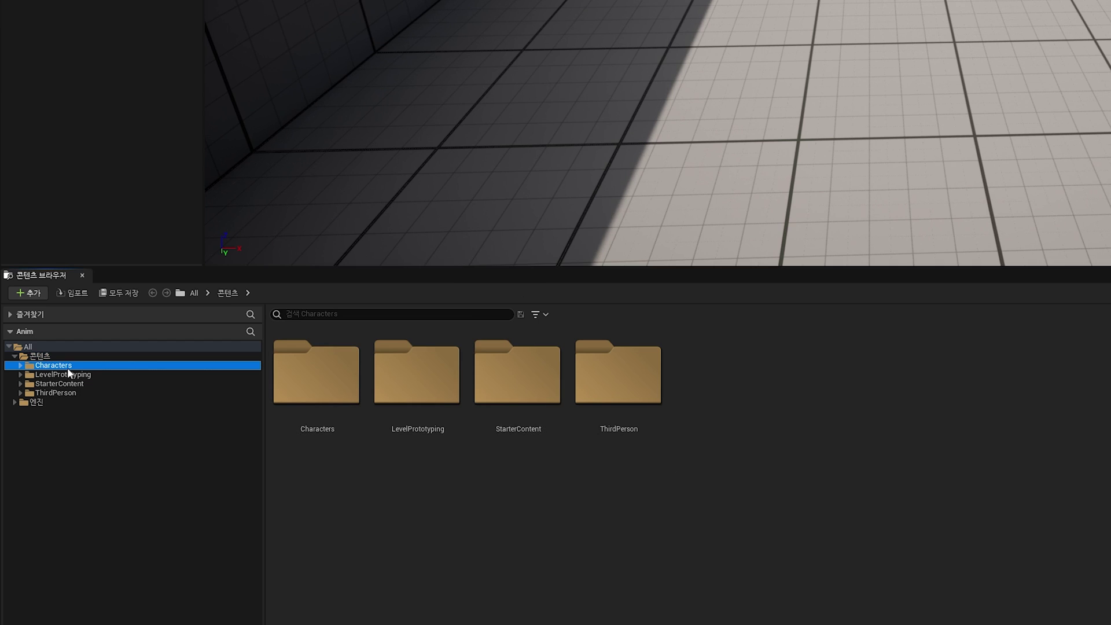
double_click(405, 380)
double_click(618, 373)
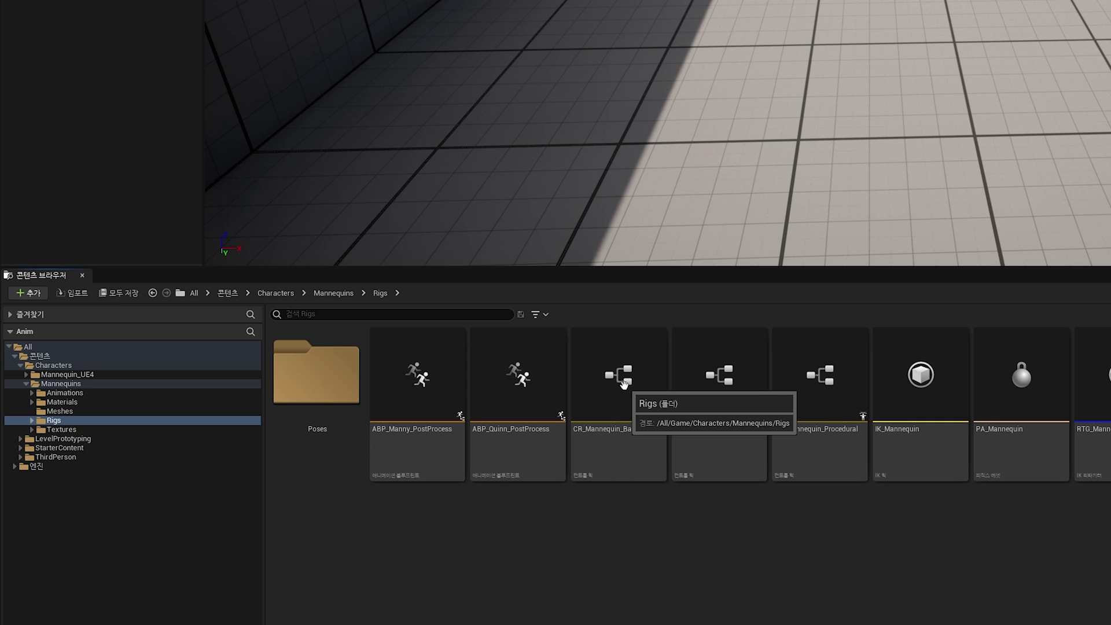
left_click(718, 394)
left_click_drag(399, 472, 550, 298)
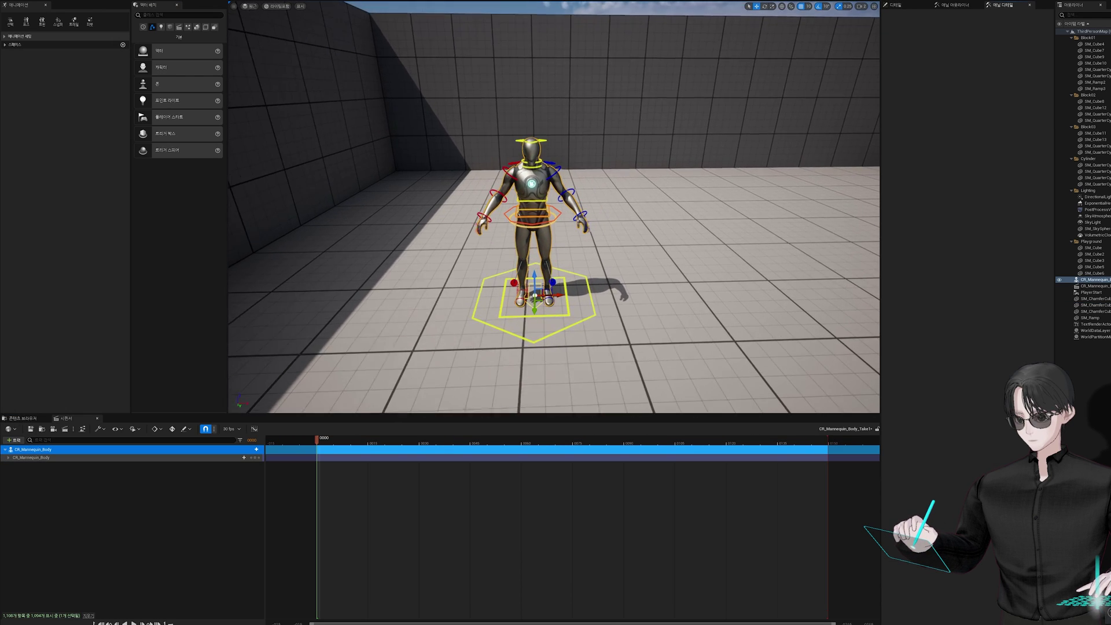
- With Auto Key on, key the rig at frame 0 and end playback around frame 105
left_click(172, 429)
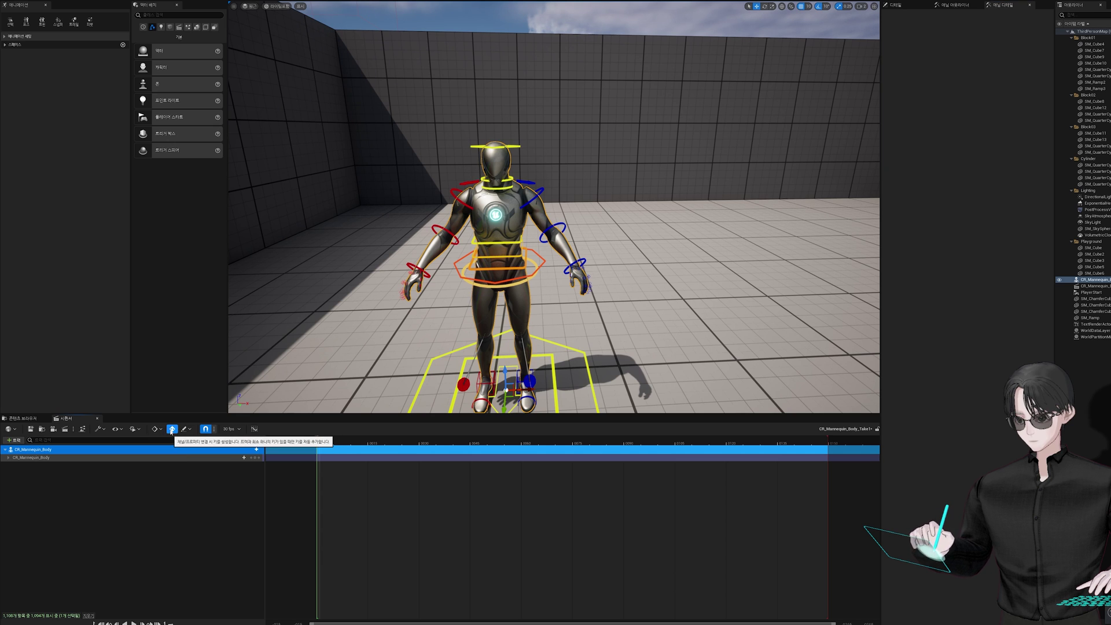
left_click(256, 458)
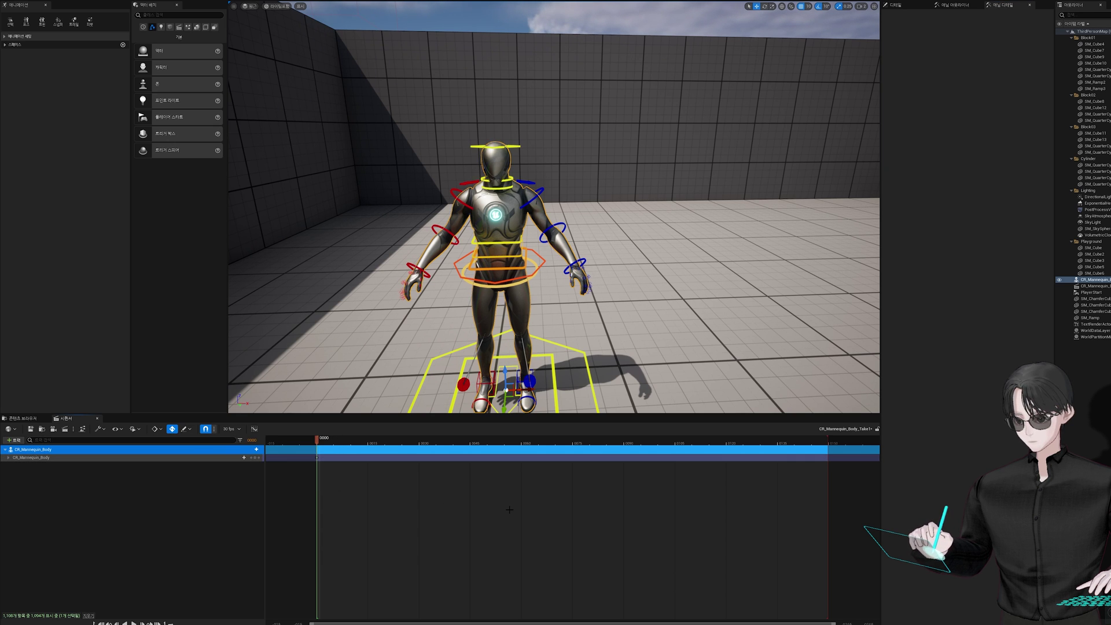
scroll(508, 367, "up", 5)
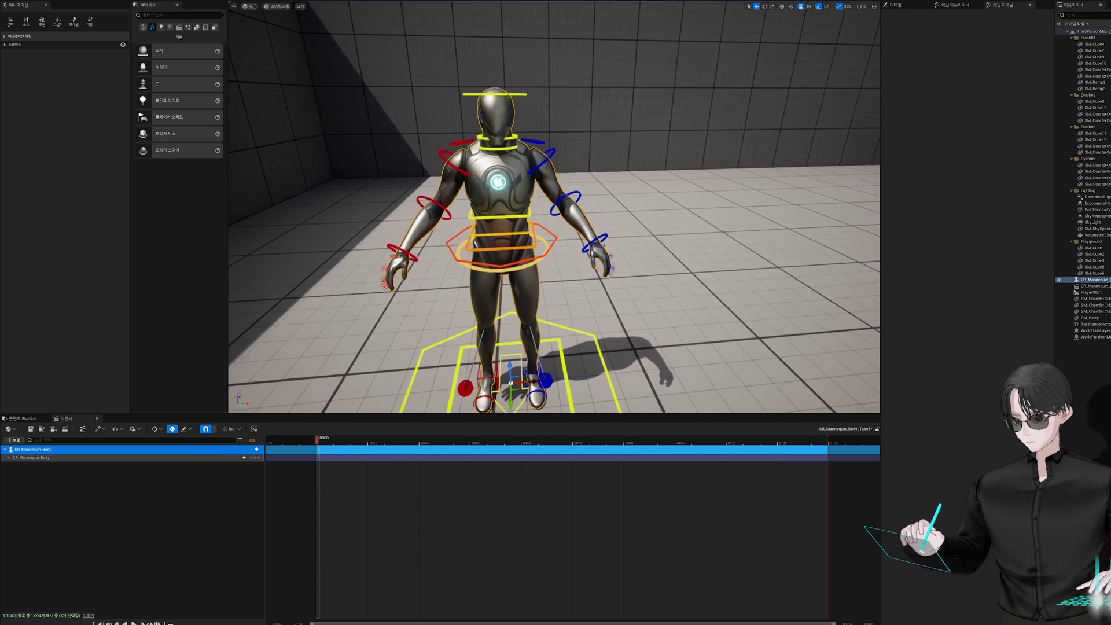
left_click_drag(826, 444, 690, 444)
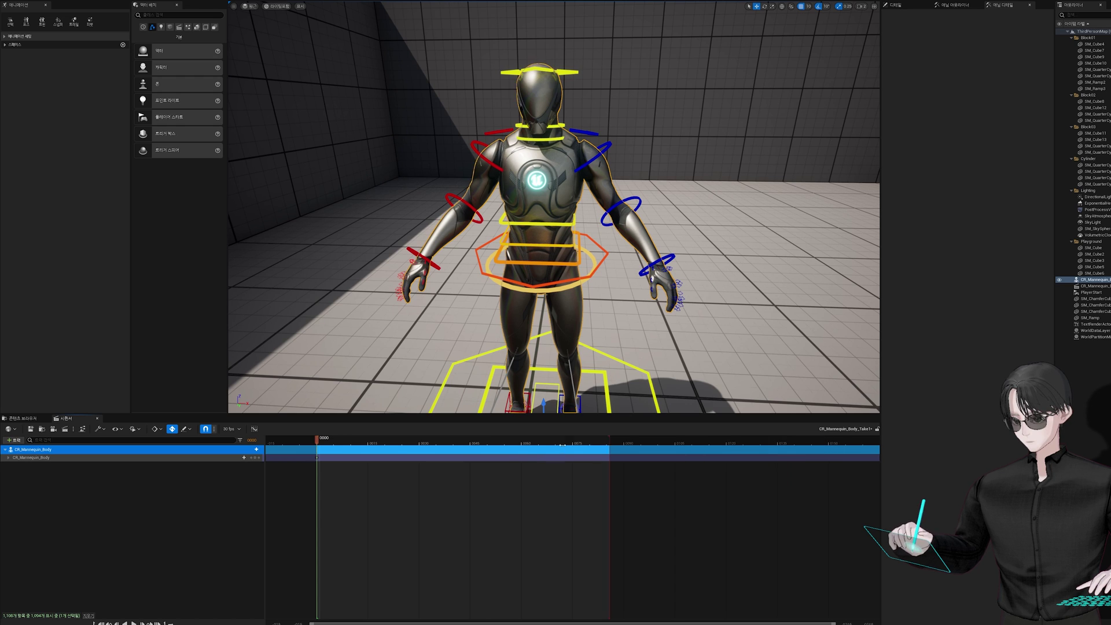
scroll(545, 538, "up", 3, "ctrl")
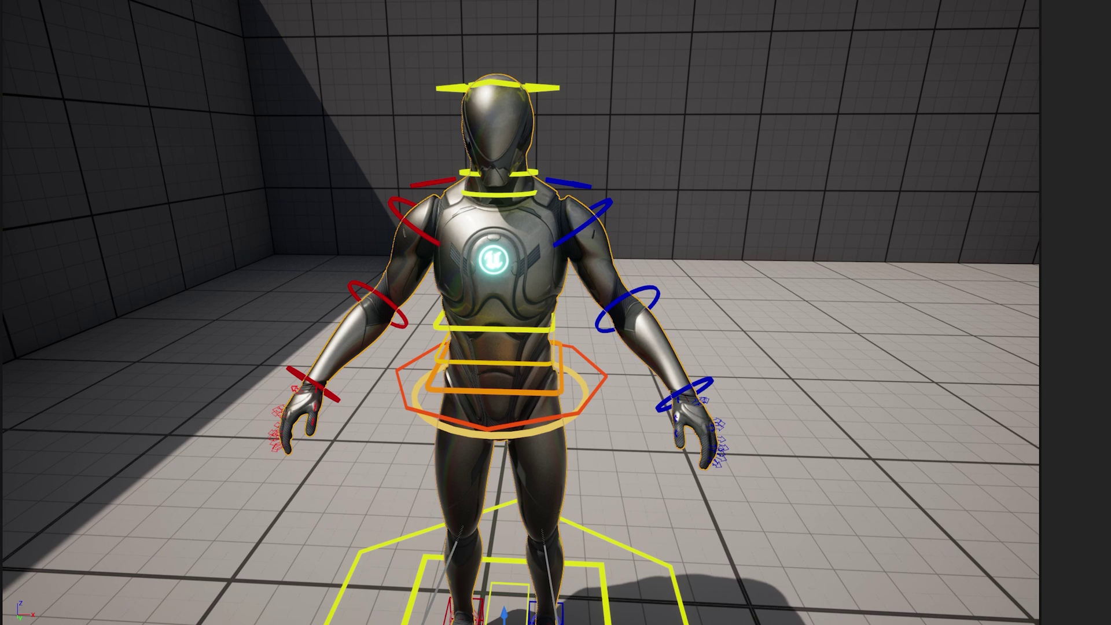
- Rotate both shoulder and elbow controls so the arms hang closer to the body
left_click(597, 146)
left_click_drag(574, 193, 570, 229)
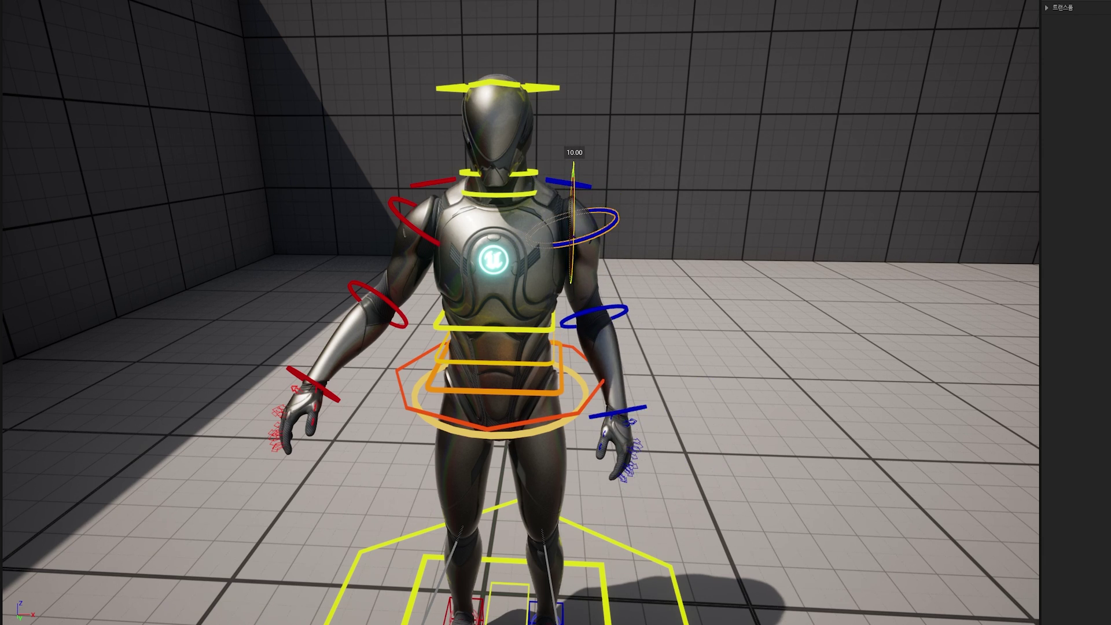
left_click(593, 315)
left_click_drag(670, 320, 648, 329)
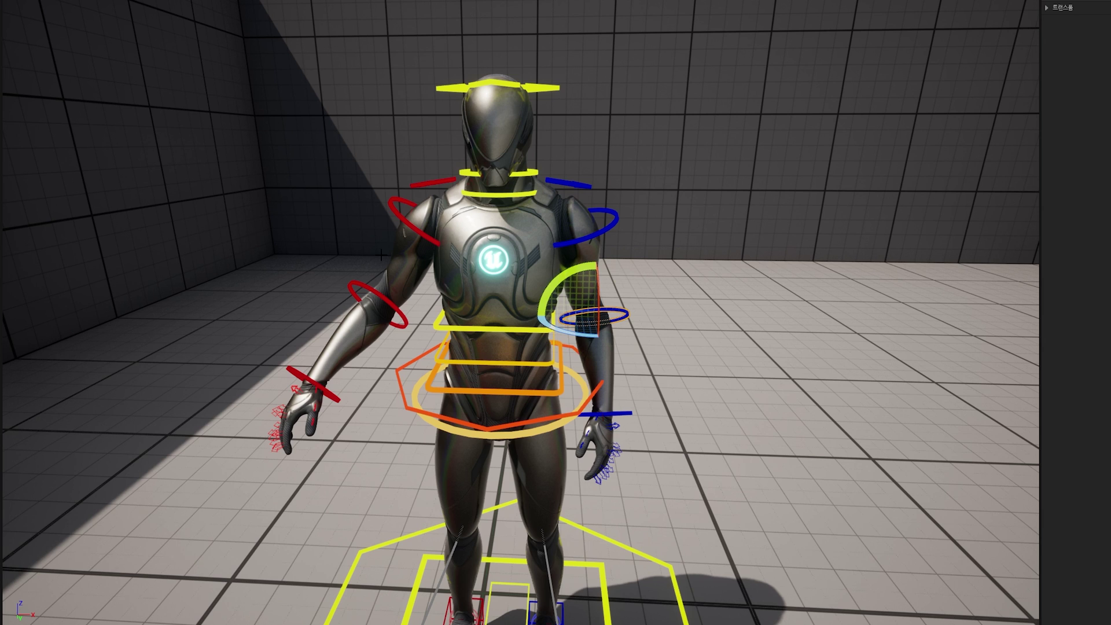
left_click(399, 207)
left_click(399, 207)
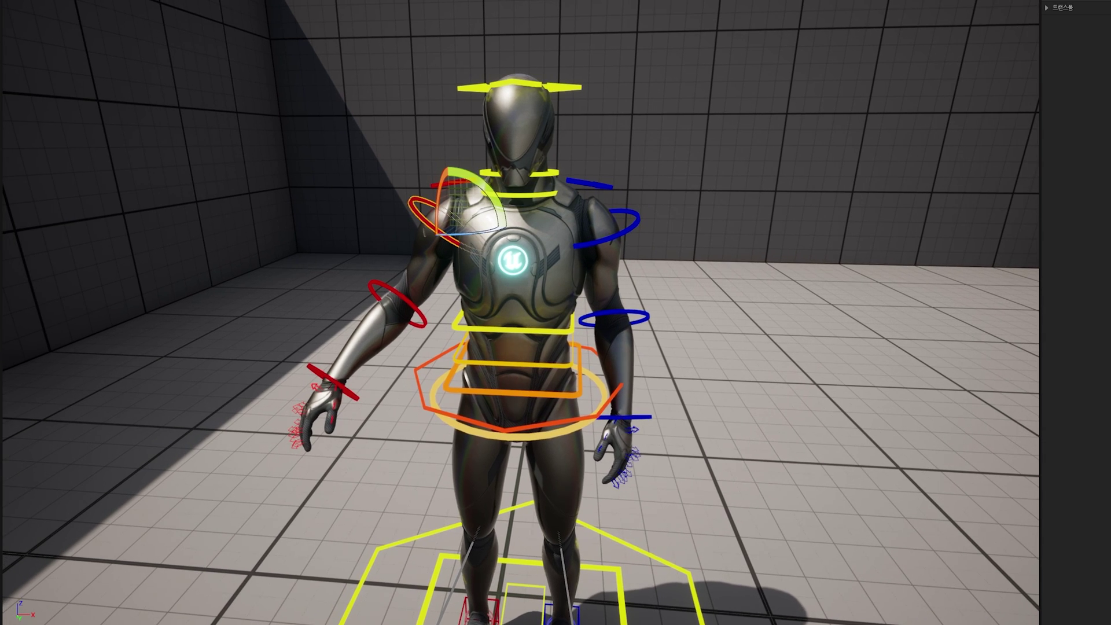
left_click_drag(489, 194, 473, 207)
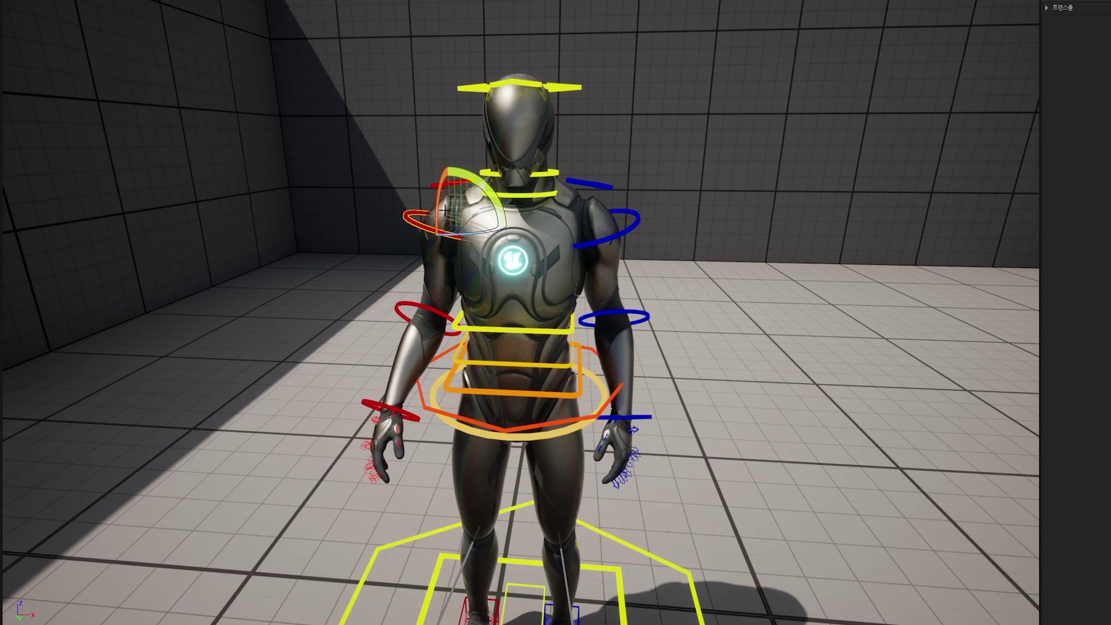
left_click(427, 313)
left_click_drag(485, 327, 491, 306)
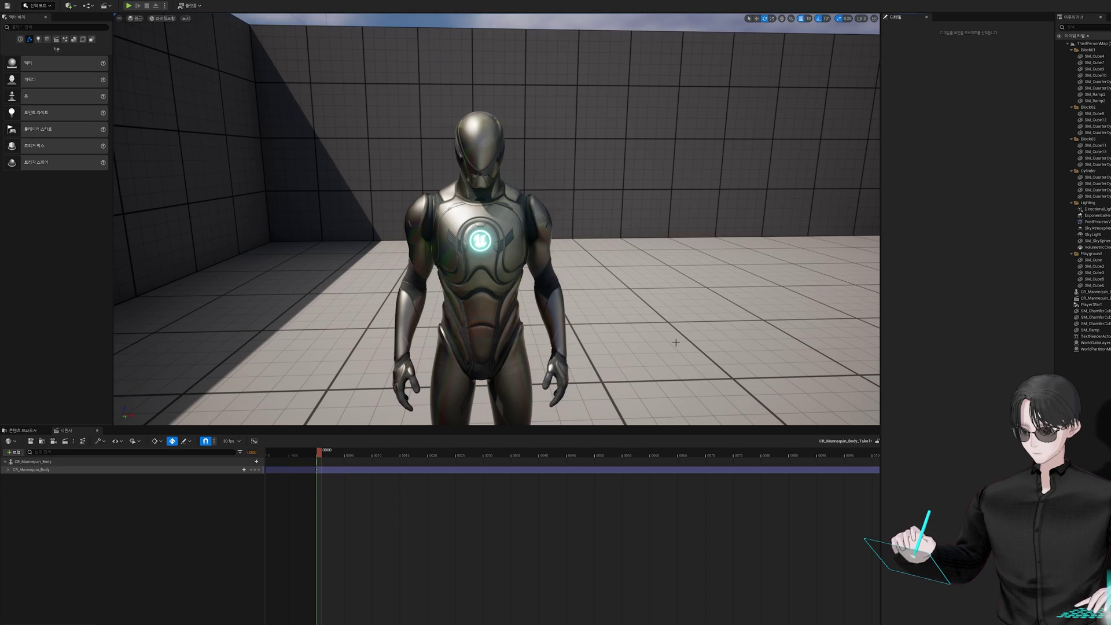
scroll(676, 342, "down", 5)
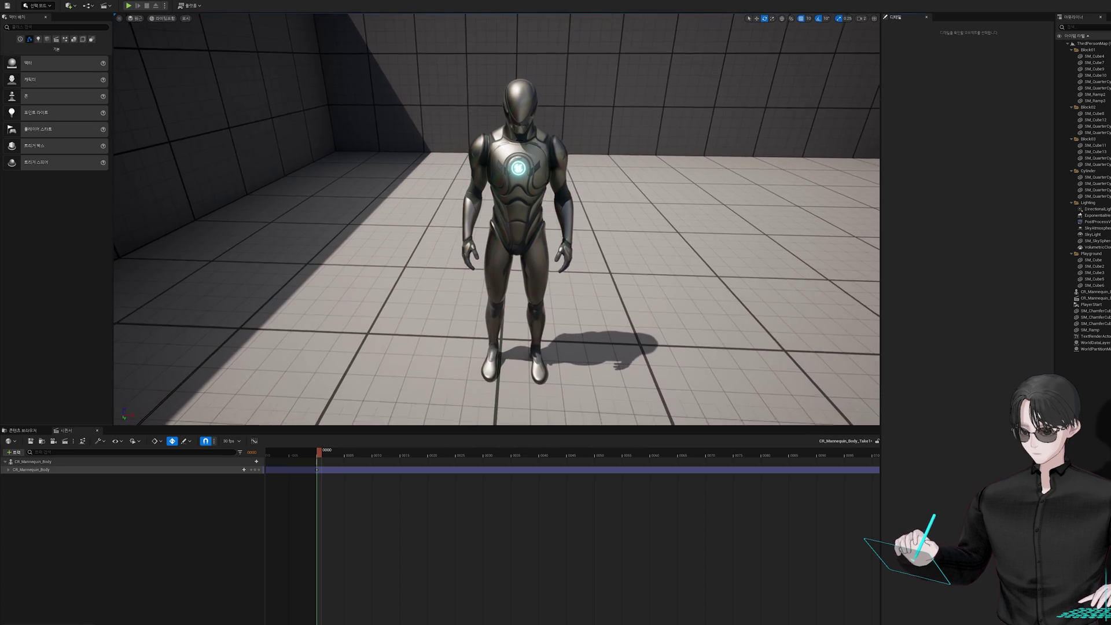
- Orbit and pan to a frontal view, then frame the mannequin
left_click_drag(676, 342, 729, 324, "alt")
left_click_drag(497, 220, 556, 232, "alt")
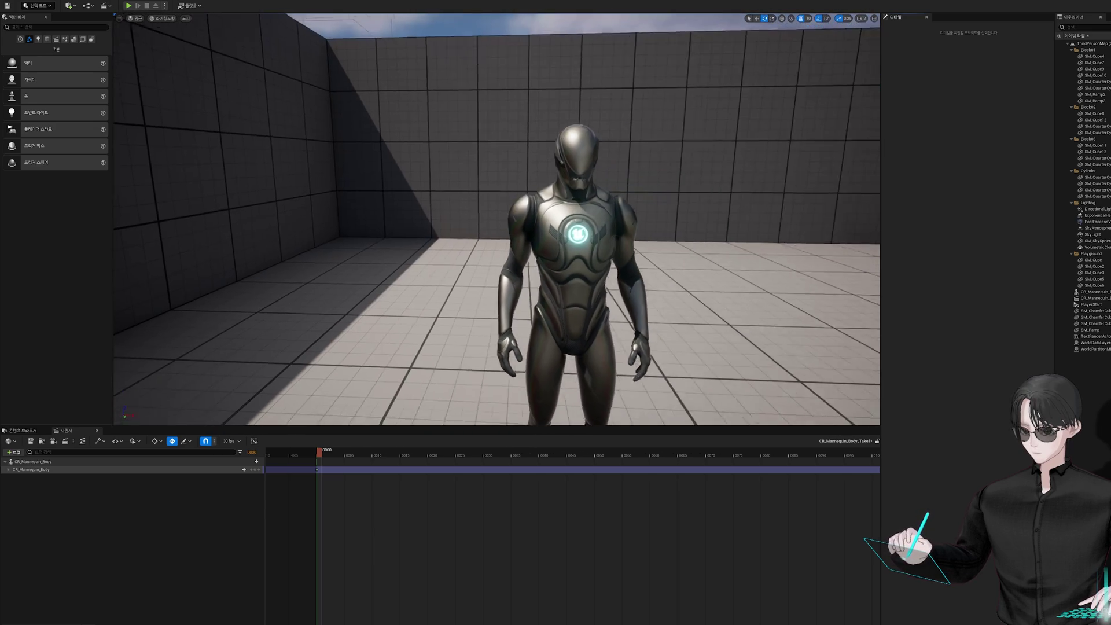
left_click_drag(602, 365, 626, 365, "alt")
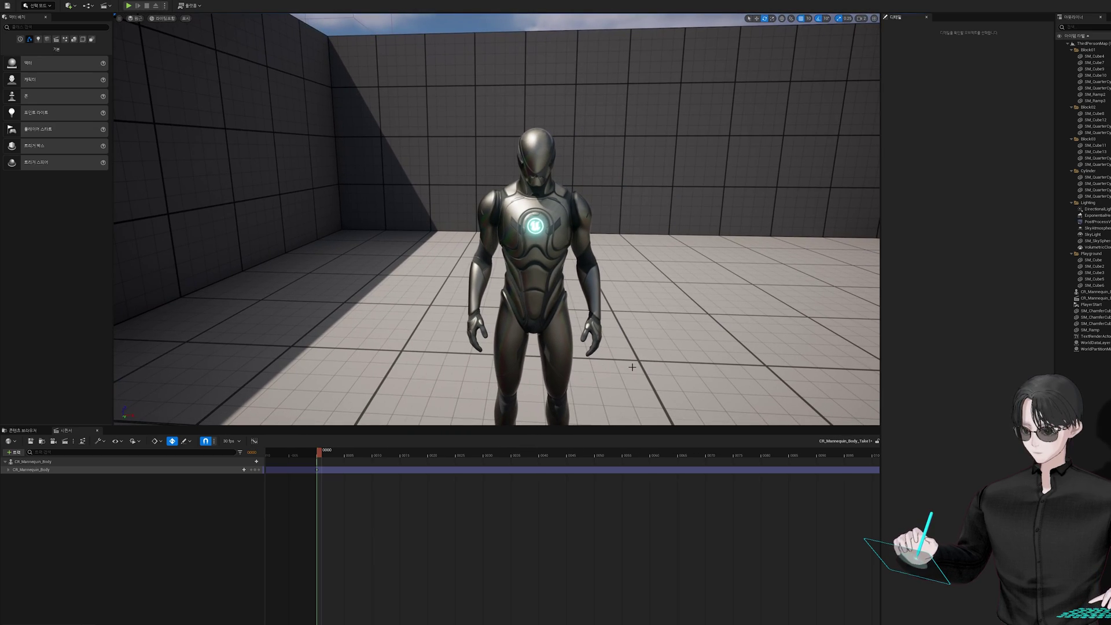
key("shift+5")
left_click(628, 348)
key("f")
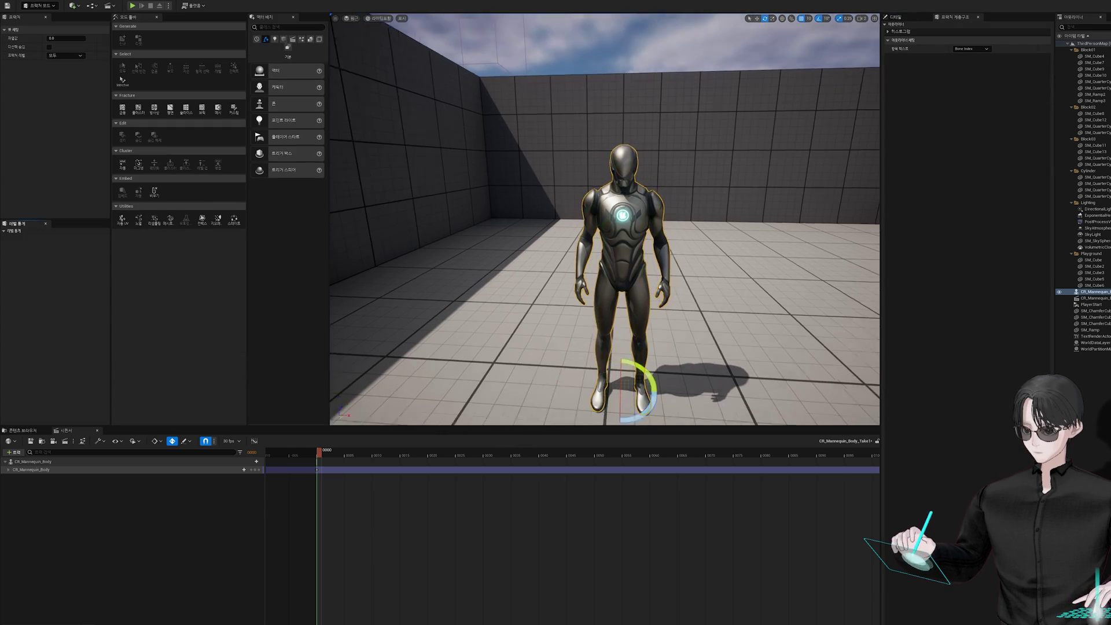
- Switch back to Animation mode and select the CR_Mannequin_Body track to show its controls
left_click(54, 6)
left_click(48, 63)
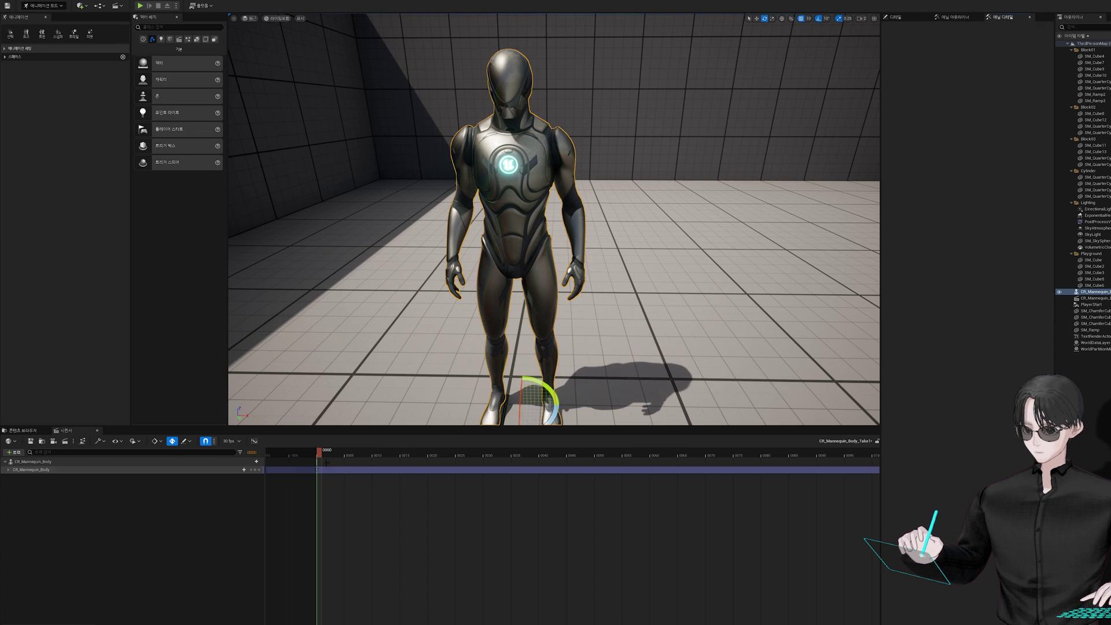
left_click(166, 468)
key("f")
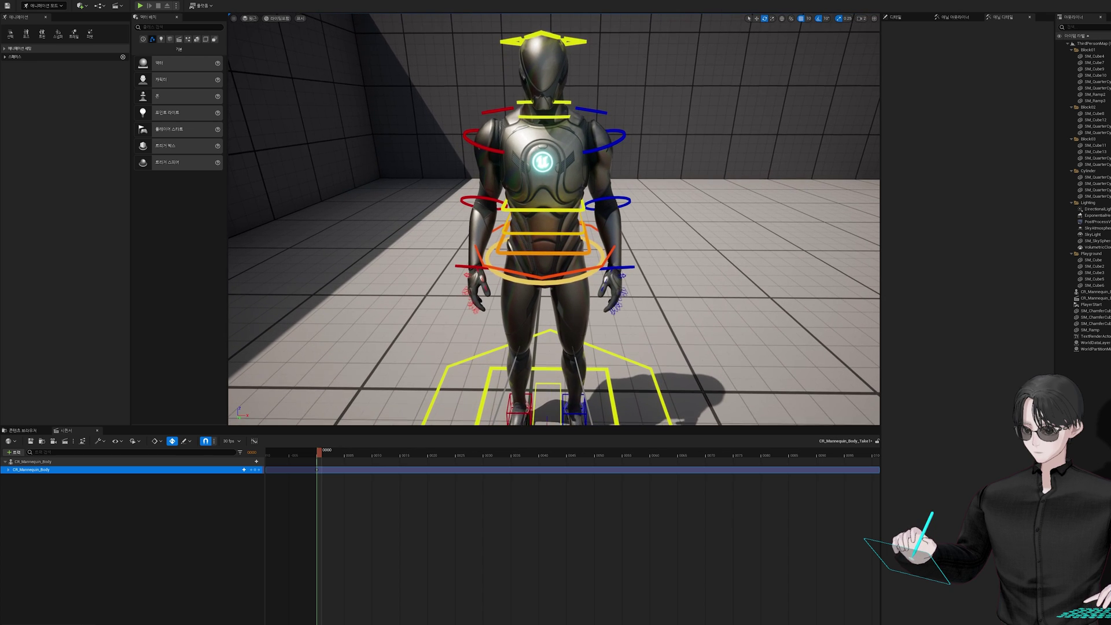
- Shorten the playback range to end around frame 55
left_click_drag(555, 232, 637, 220, "alt")
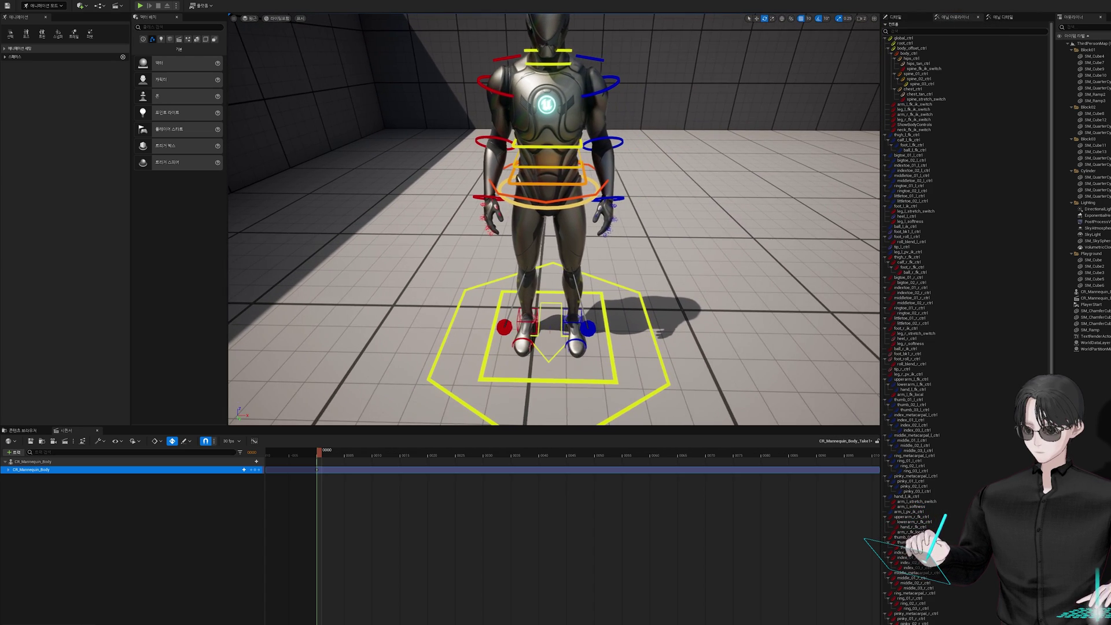
scroll(725, 456, "down", 2)
left_click_drag(801, 451, 575, 451)
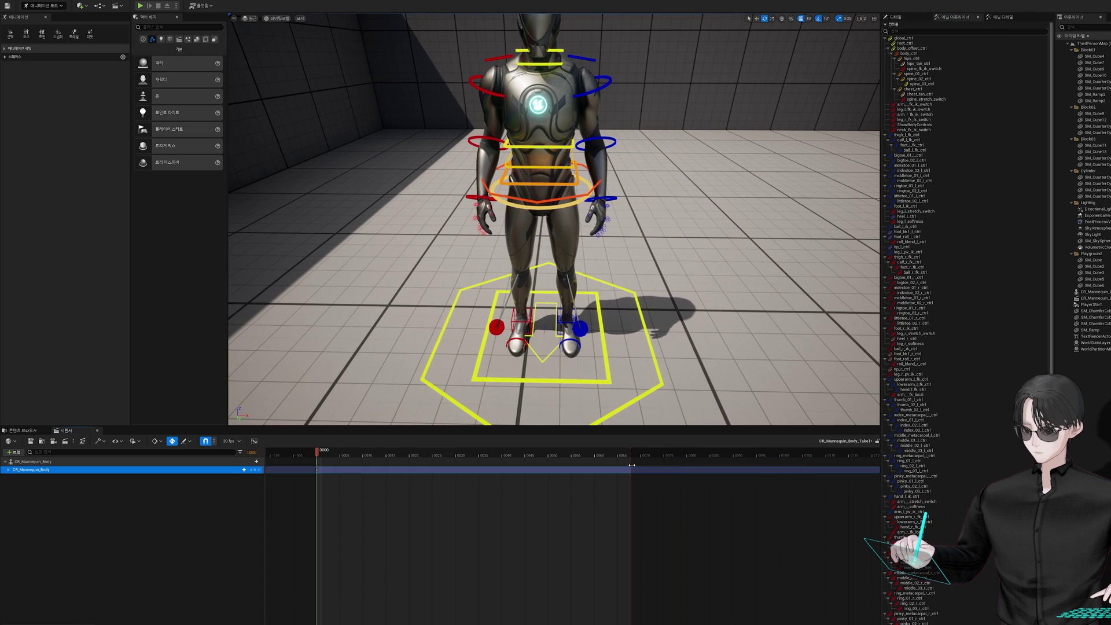
scroll(508, 465, "up", 3)
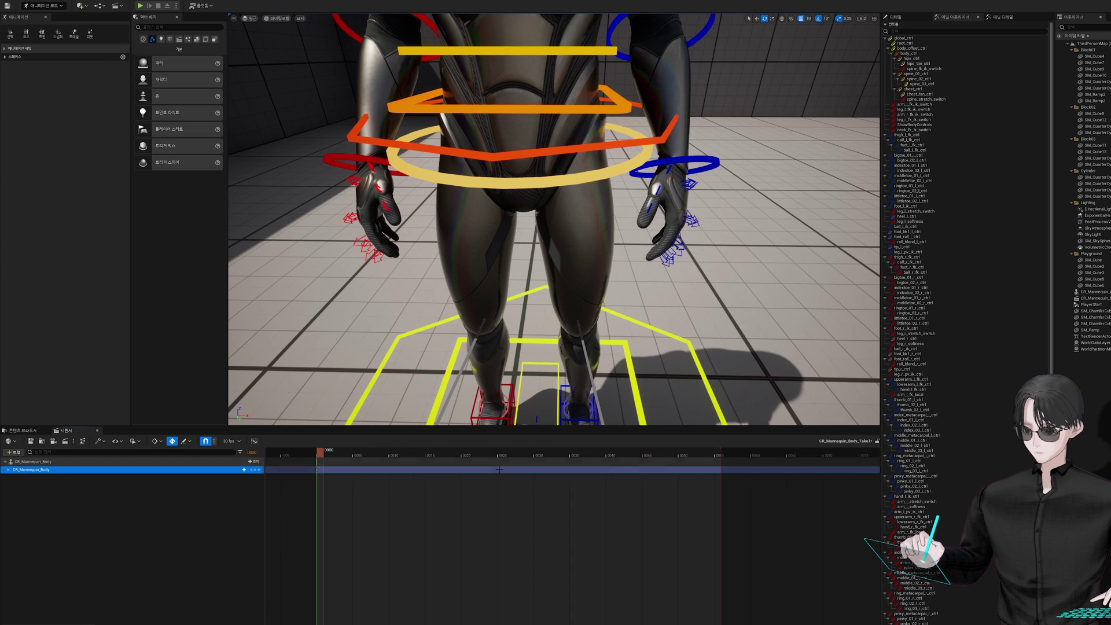
scroll(507, 466, "up", 2)
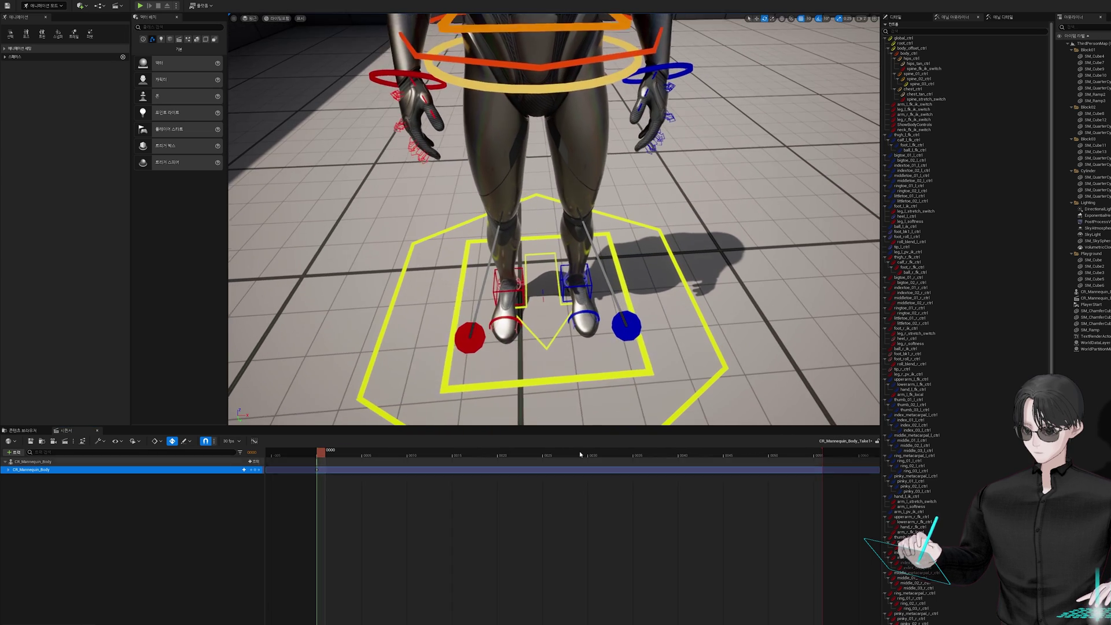
- Select the left foot IK control, set 5-unit grid and 5° rotation snapping, and nudge the foot
left_click(570, 279)
key("f")
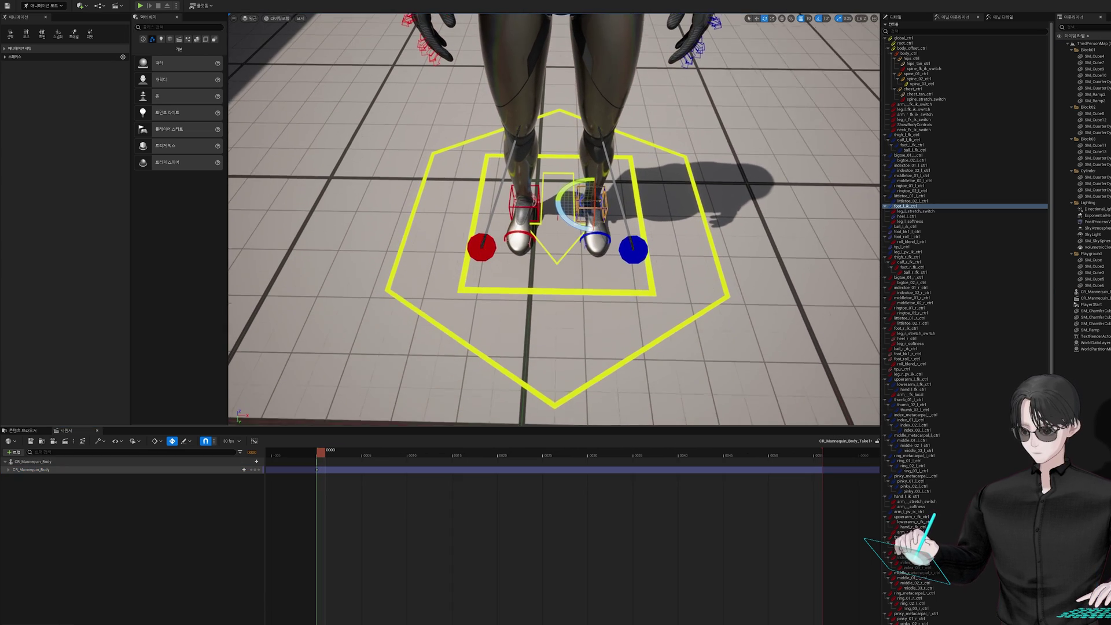
left_click(809, 19)
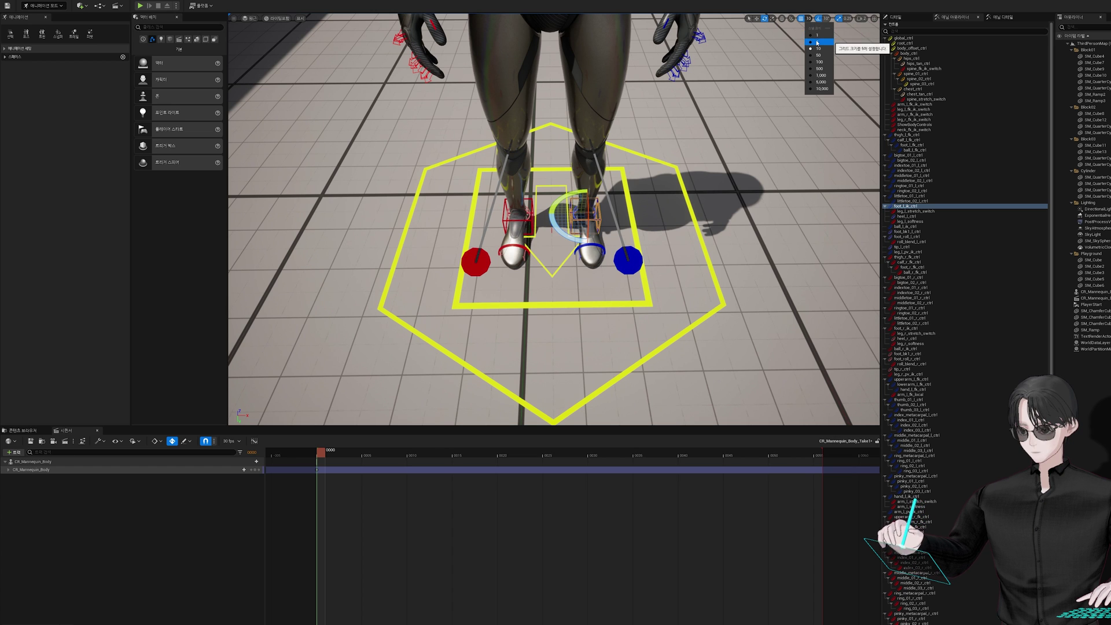
left_click(817, 42)
left_click(827, 19)
left_click(836, 36)
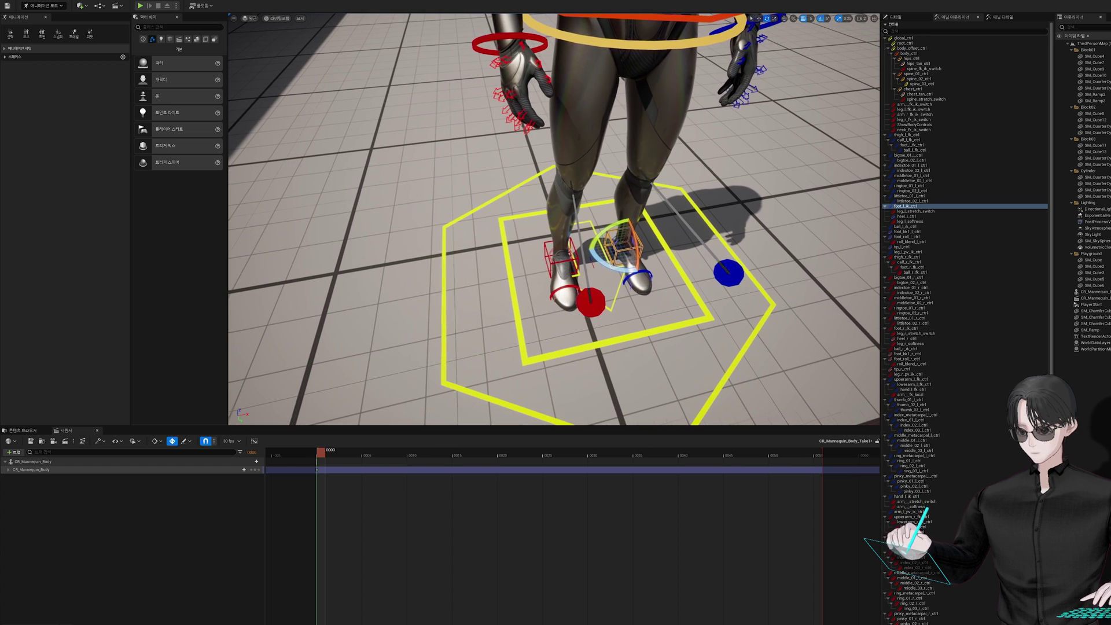
right_click_drag(589, 275, 589, 274)
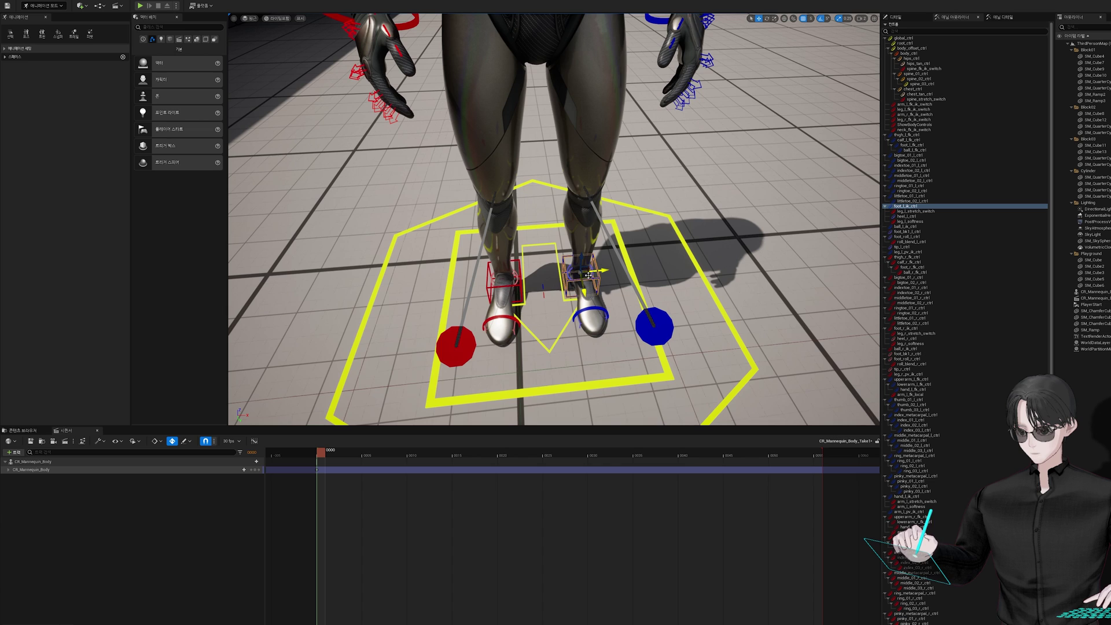
mouse_move(589, 275)
left_mouse_down()
mouse_move(592, 298)
mouse_move(616, 298)
mouse_move(619, 259)
mouse_move(581, 272)
left_mouse_up()
- Slide the left foot IK control sideways, keying frame 13, and preview the motion
left_click(331, 459)
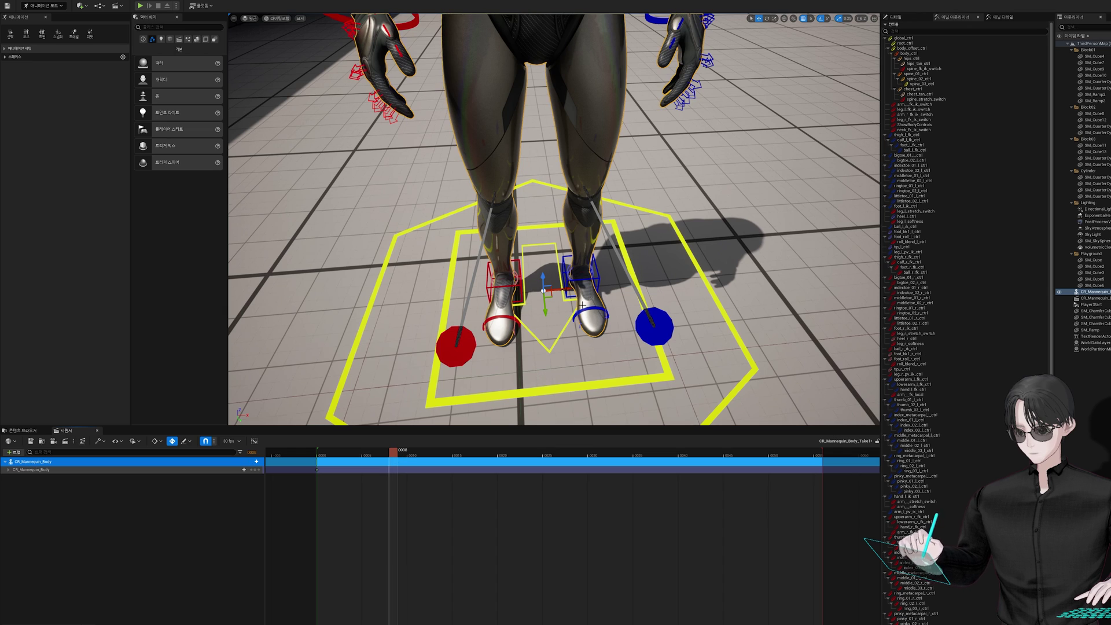
left_click(581, 273)
mouse_move(581, 273)
left_mouse_down()
mouse_move(581, 311)
mouse_move(627, 289)
mouse_move(615, 256)
left_mouse_up()
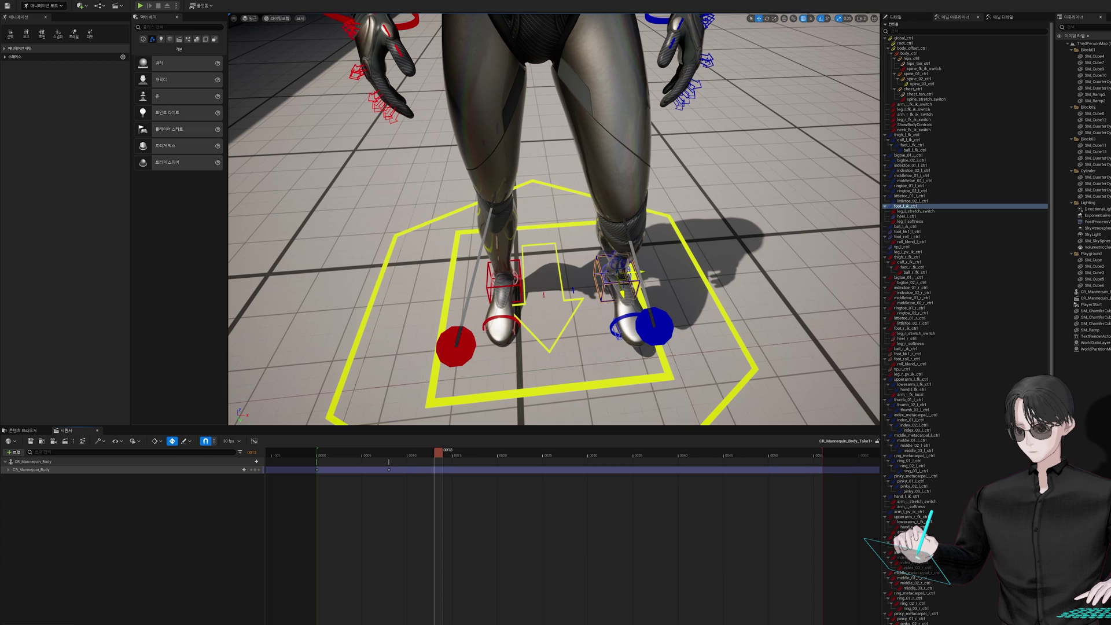
mouse_move(638, 274)
left_mouse_down()
mouse_move(594, 280)
mouse_move(568, 261)
left_mouse_up()
key("space")
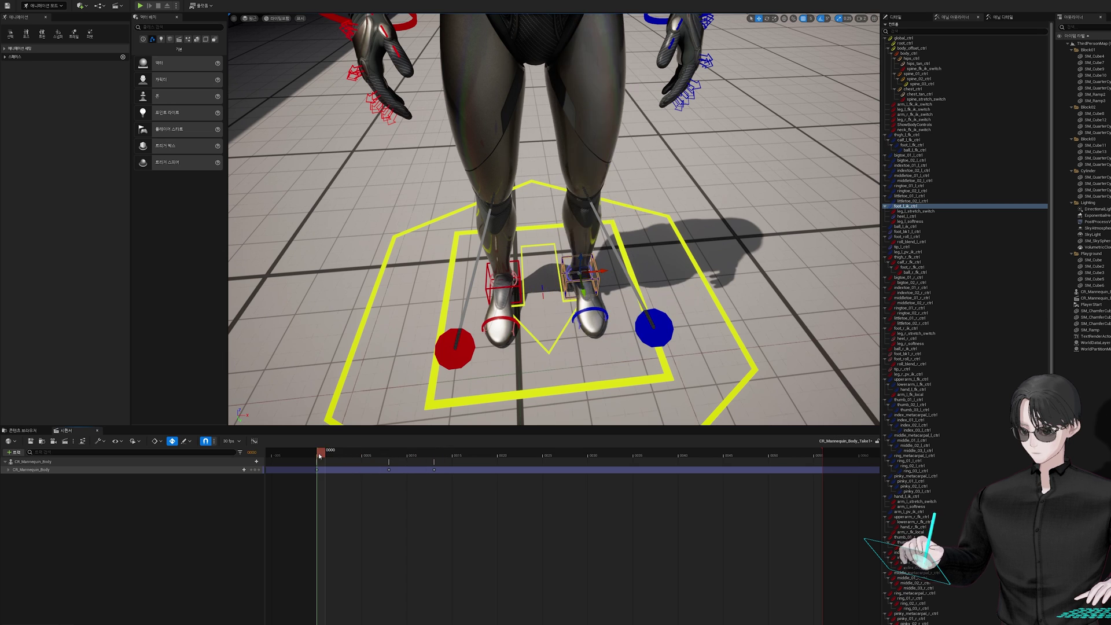
- Rewind to the start and move the right foot IK control left and up
right_click_drag(534, 372, 576, 392)
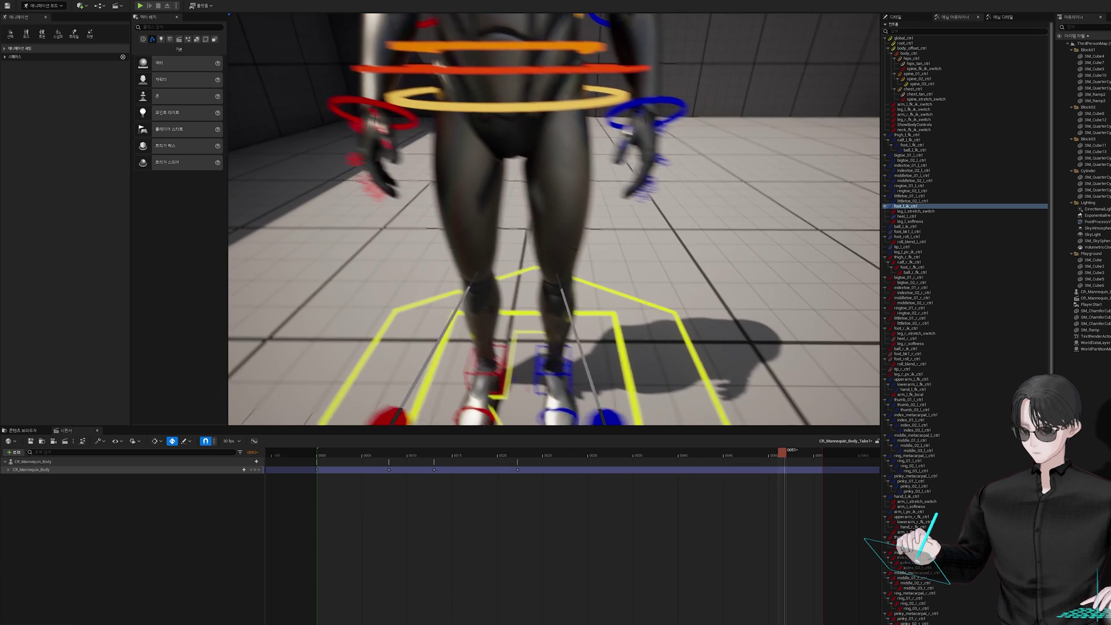
left_click(534, 370)
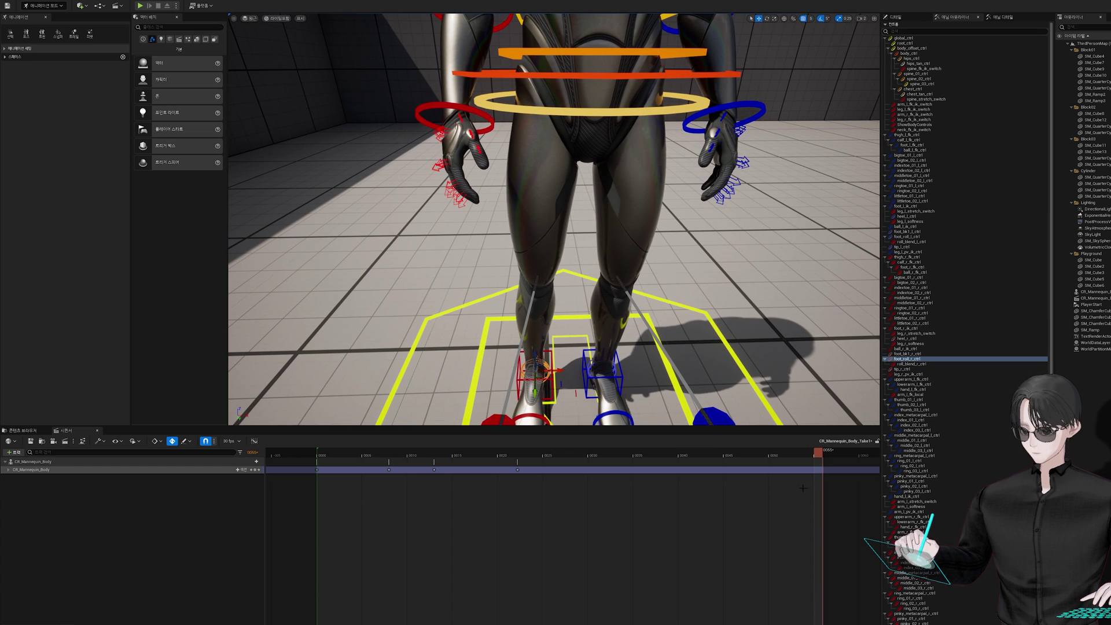
left_click_drag(639, 508, 592, 493)
mouse_move(374, 454)
left_mouse_down()
mouse_move(300, 468)
mouse_move(478, 454)
left_mouse_up()
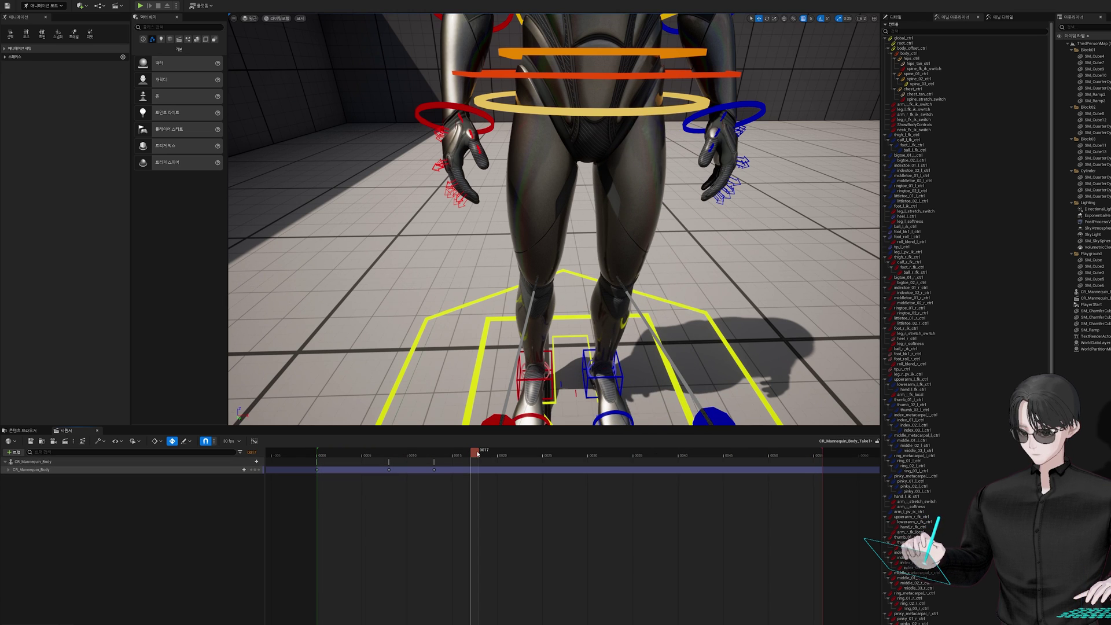
scroll(595, 377, "up", 5)
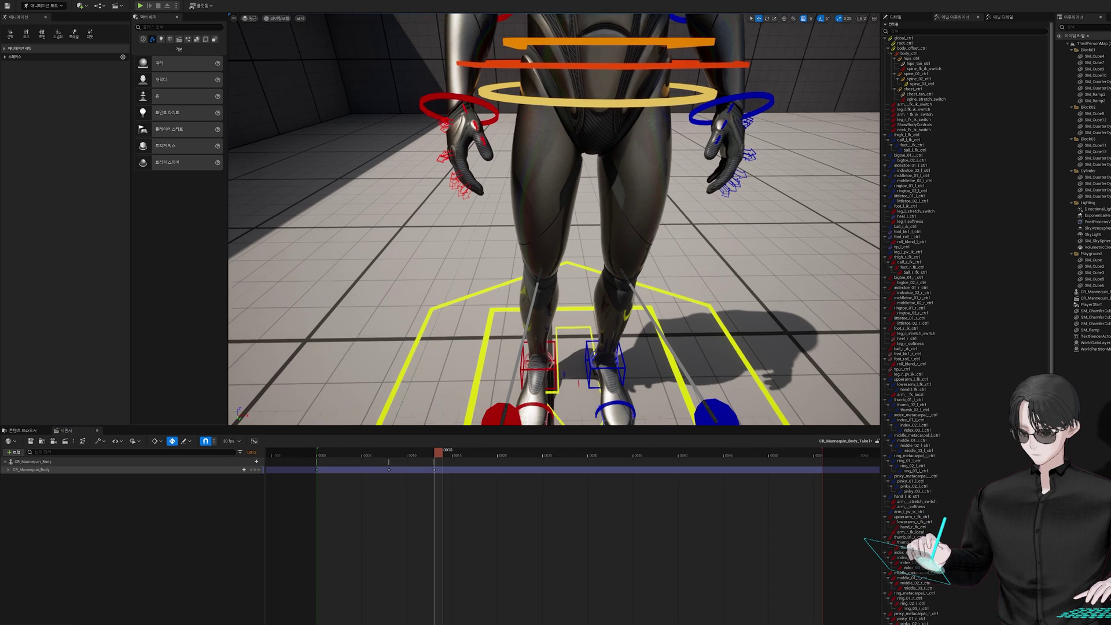
left_click_drag(556, 232, 615, 309, "alt")
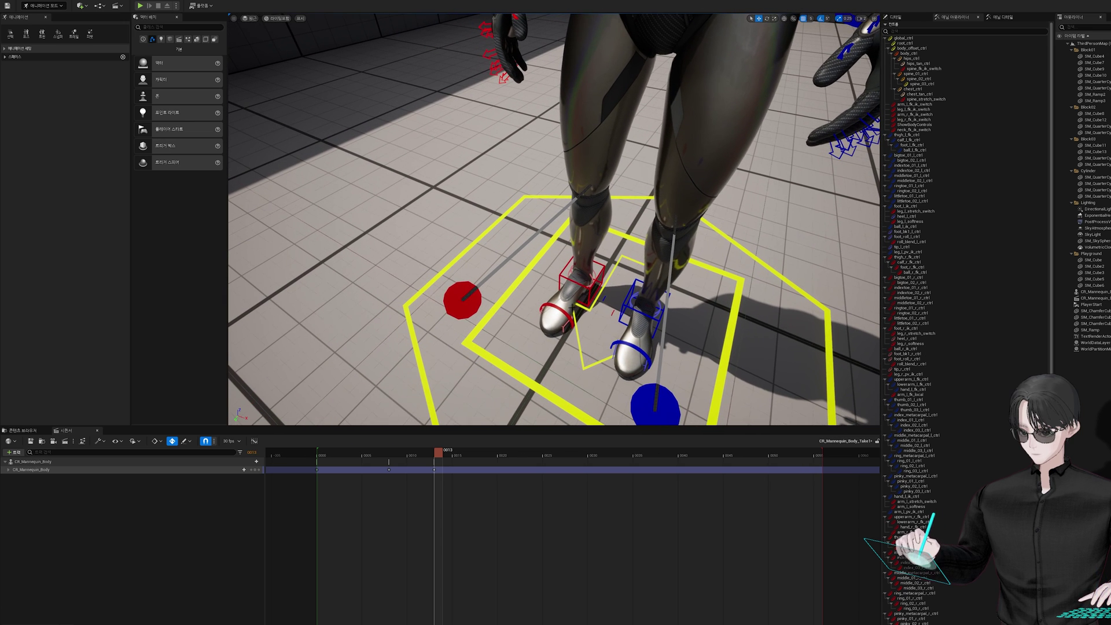
left_click(615, 308)
left_click(582, 284)
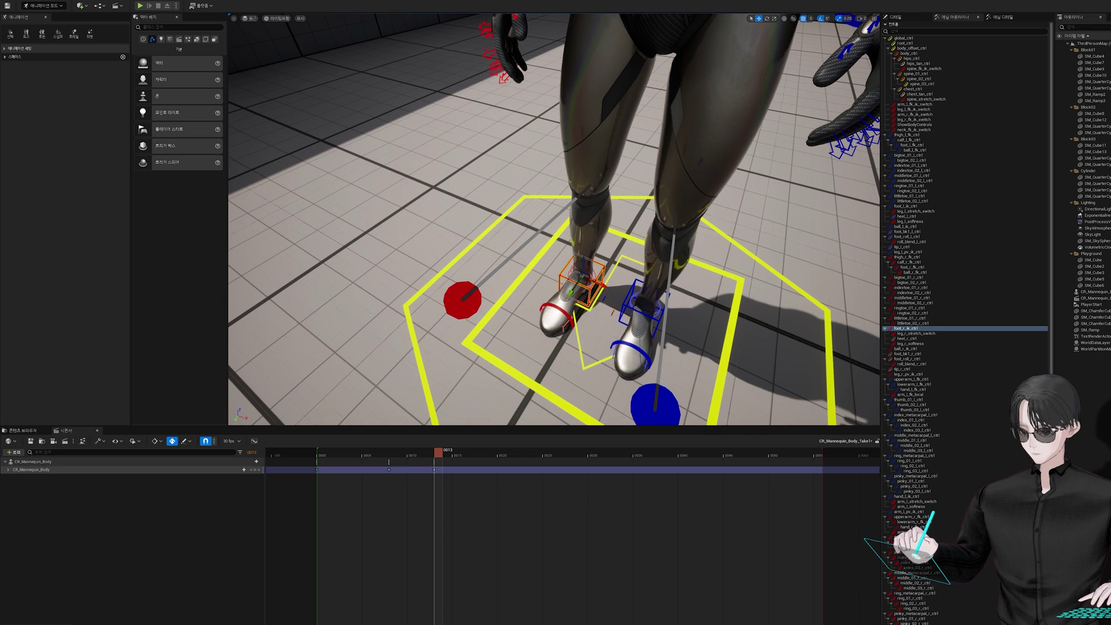
left_click_drag(556, 336, 554, 327, "alt")
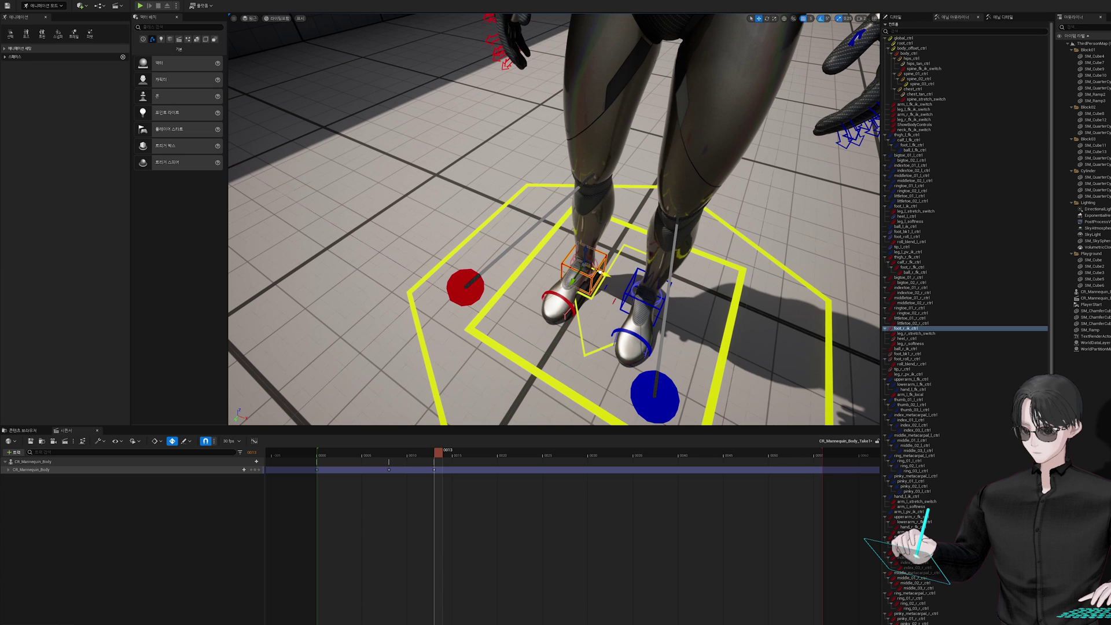
mouse_move(601, 272)
left_mouse_down()
mouse_move(521, 280)
mouse_move(496, 329)
left_mouse_up()
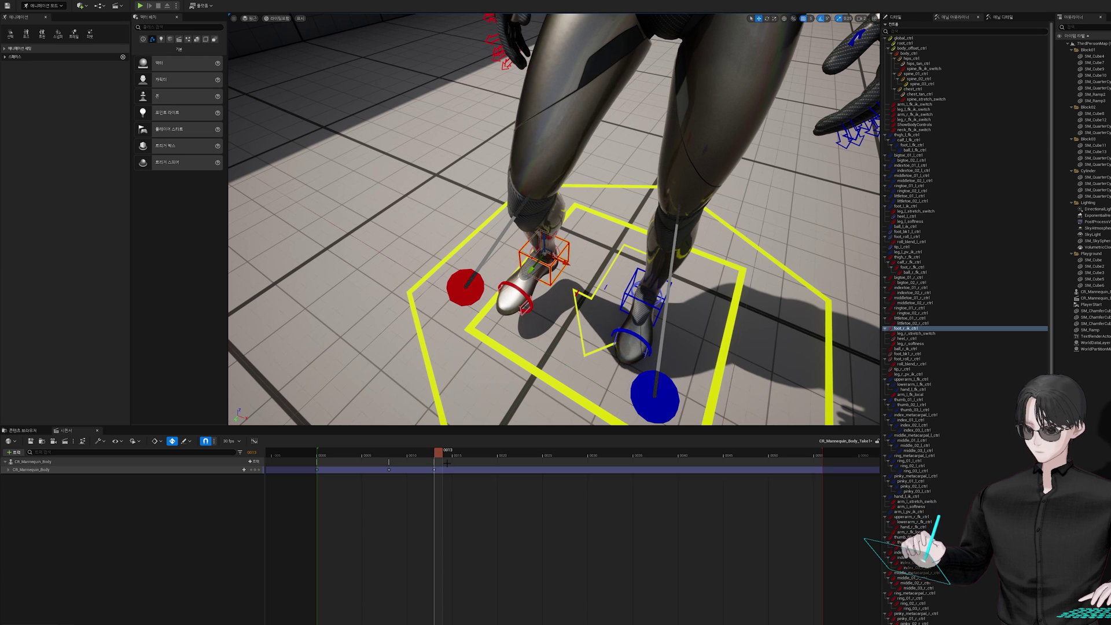
left_click_drag(475, 405, 508, 393, "alt")
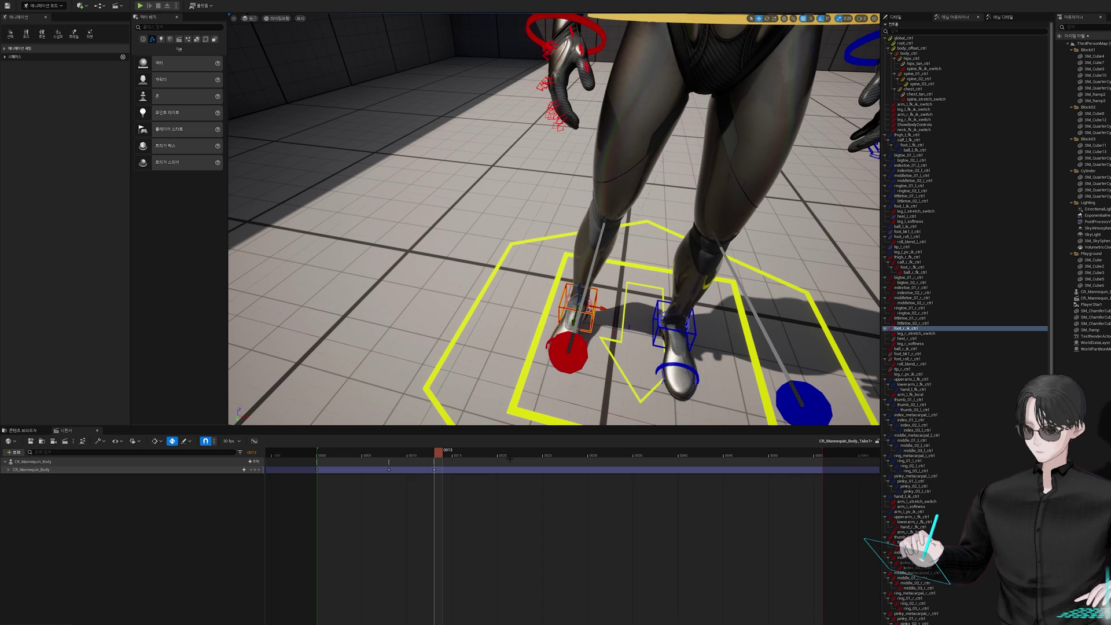
- Key the left foot forward at frame 21 and the right foot in at frame 26
left_click(439, 453)
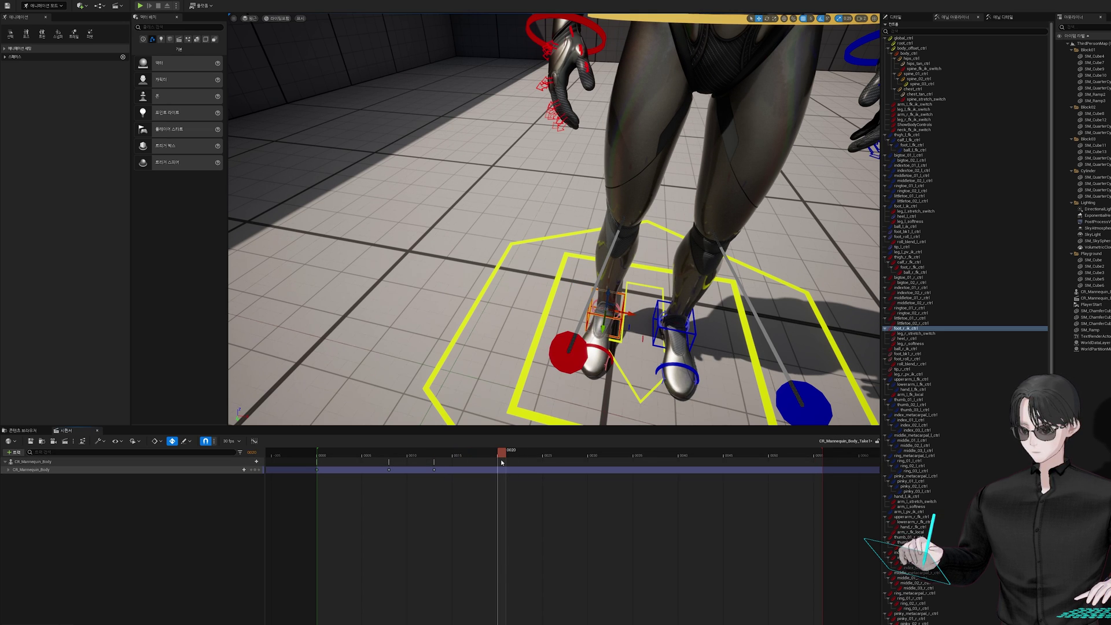
left_click_drag(502, 460, 502, 467)
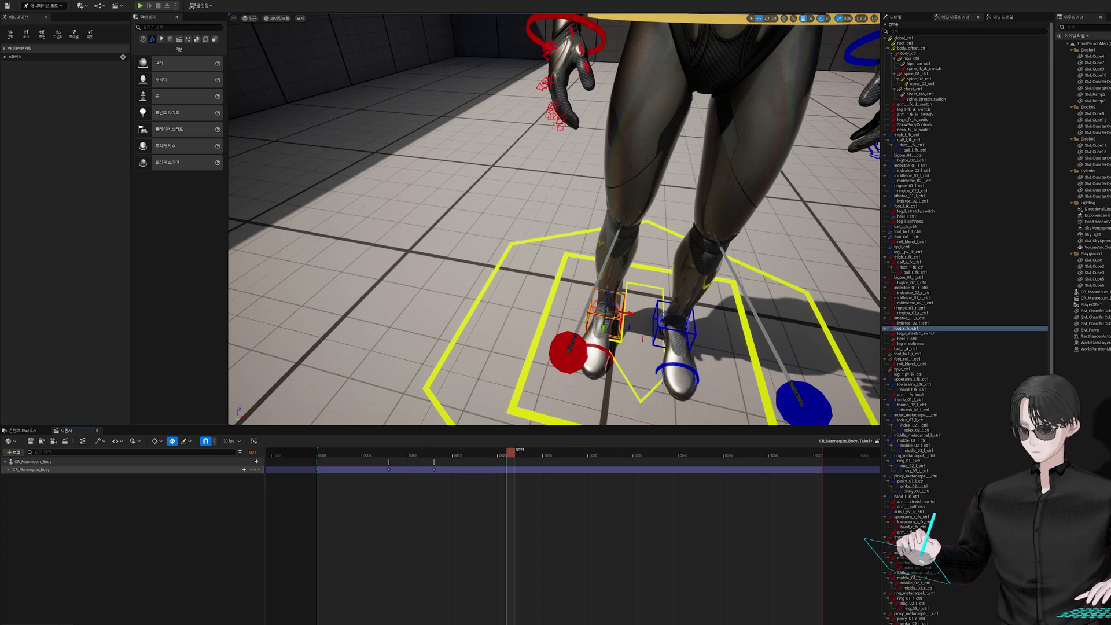
mouse_move(603, 327)
left_mouse_down()
mouse_move(598, 348)
mouse_move(556, 299)
mouse_move(585, 308)
left_mouse_up()
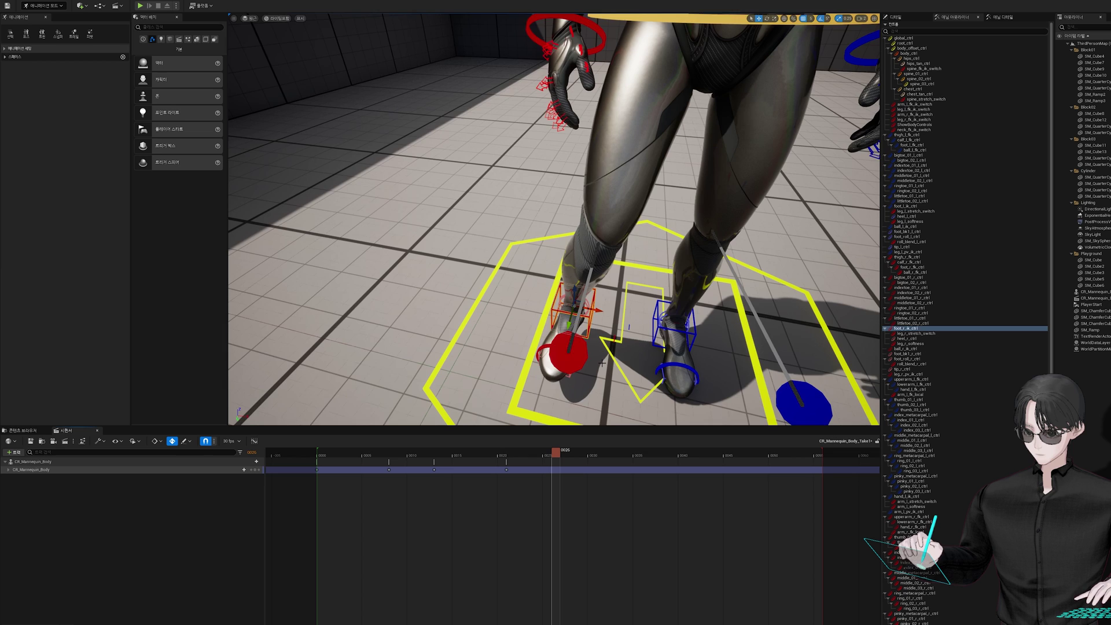
scroll(602, 363, "down", 4)
mouse_move(535, 313)
left_mouse_down()
mouse_move(573, 303)
mouse_move(561, 311)
mouse_move(599, 320)
left_mouse_up()
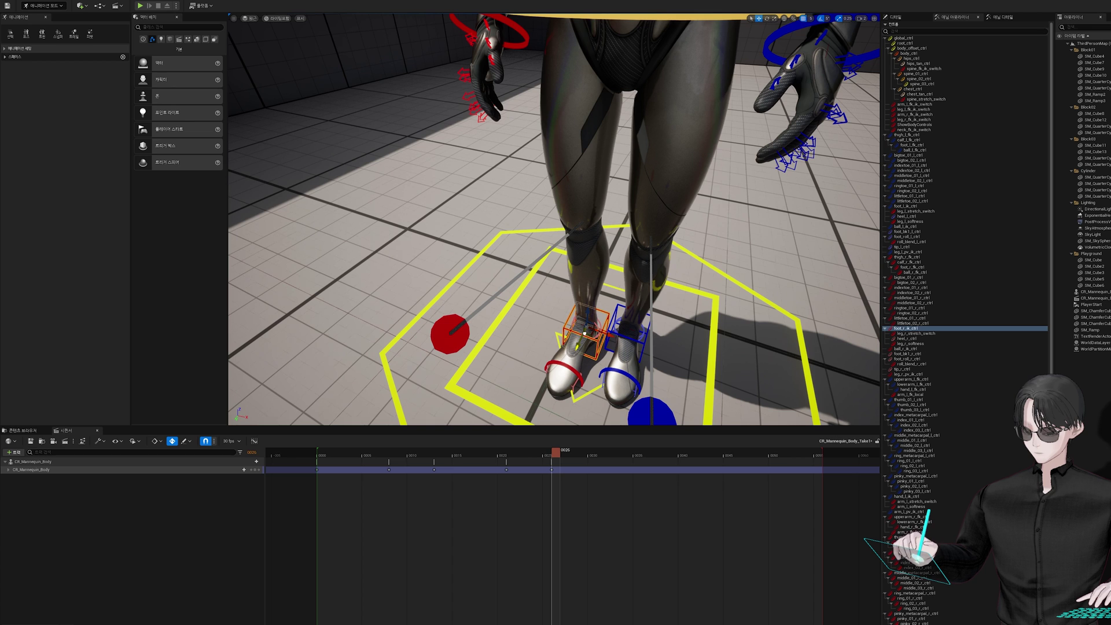
scroll(480, 343, "down", 8)
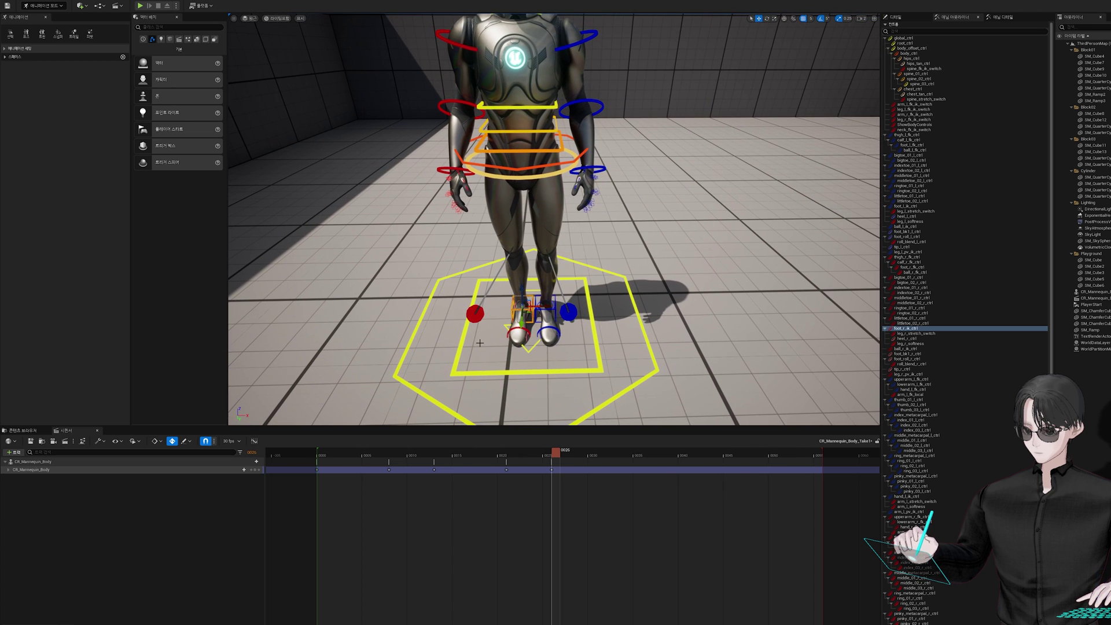
left_click(601, 383)
key("space")
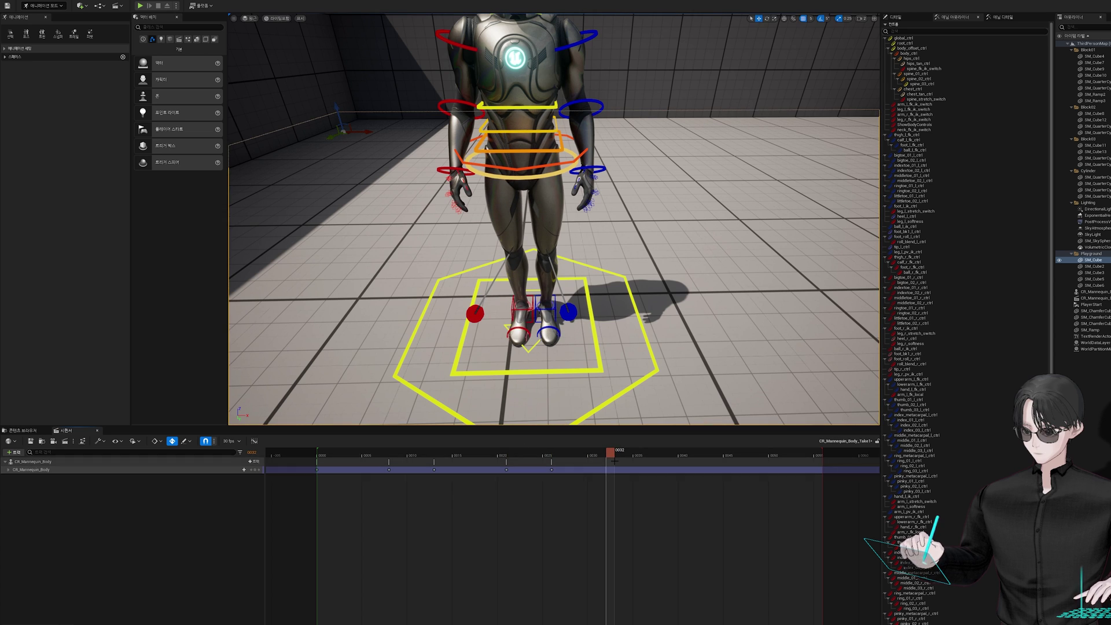
scroll(554, 232, "down", 10)
scroll(554, 232, "up", 2)
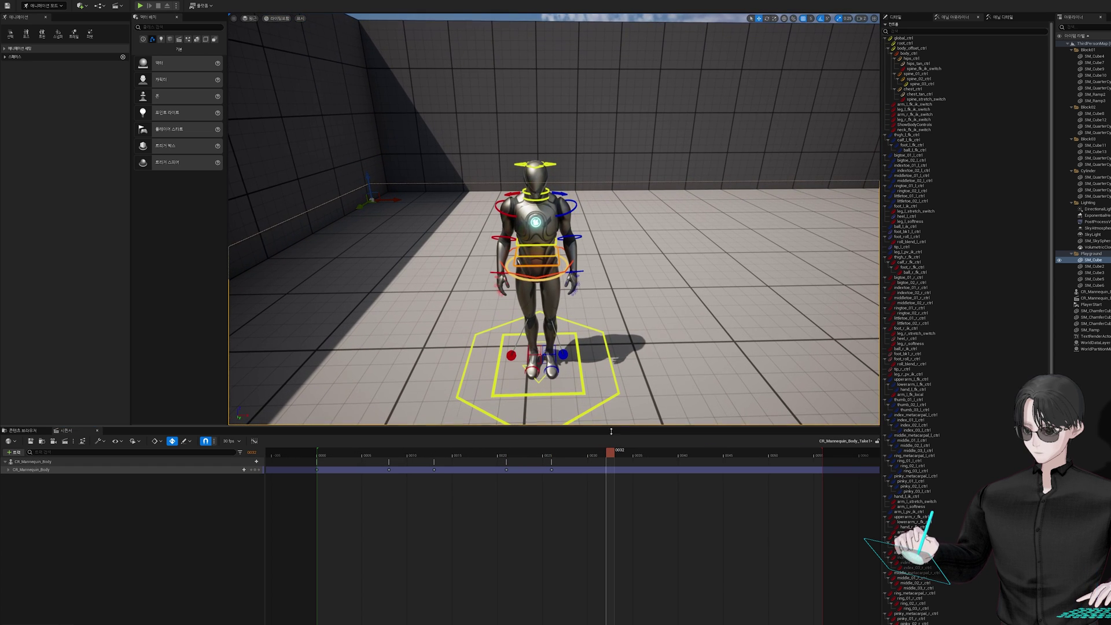
left_click(333, 460)
left_click_drag(319, 465, 585, 447)
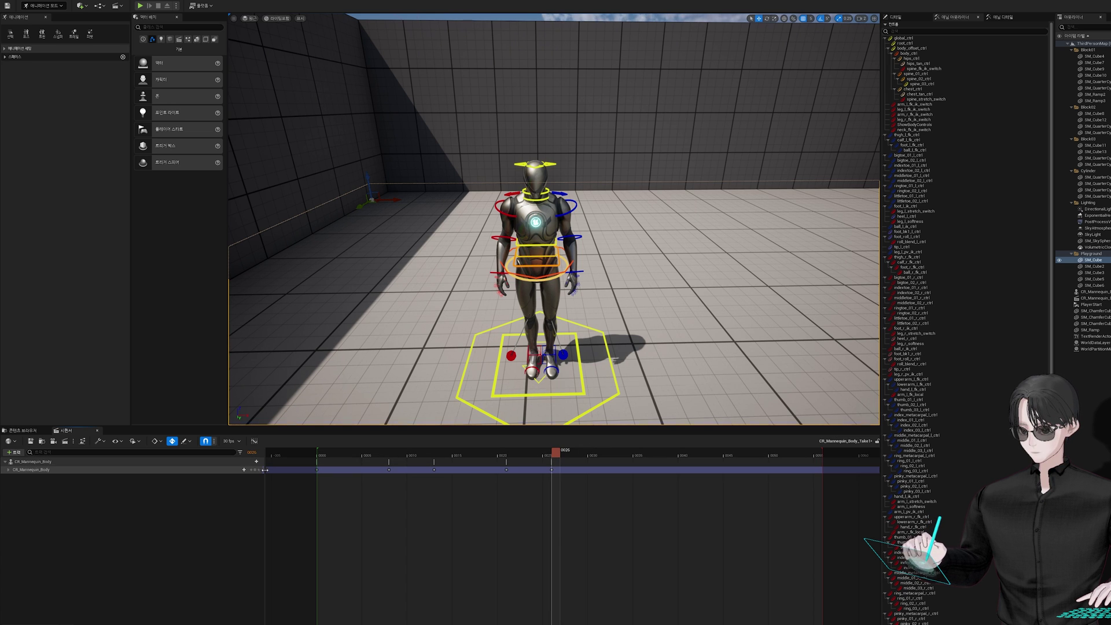
mouse_move(555, 231)
right_mouse_down()
mouse_move(539, 243)
mouse_move(576, 384)
right_mouse_up()
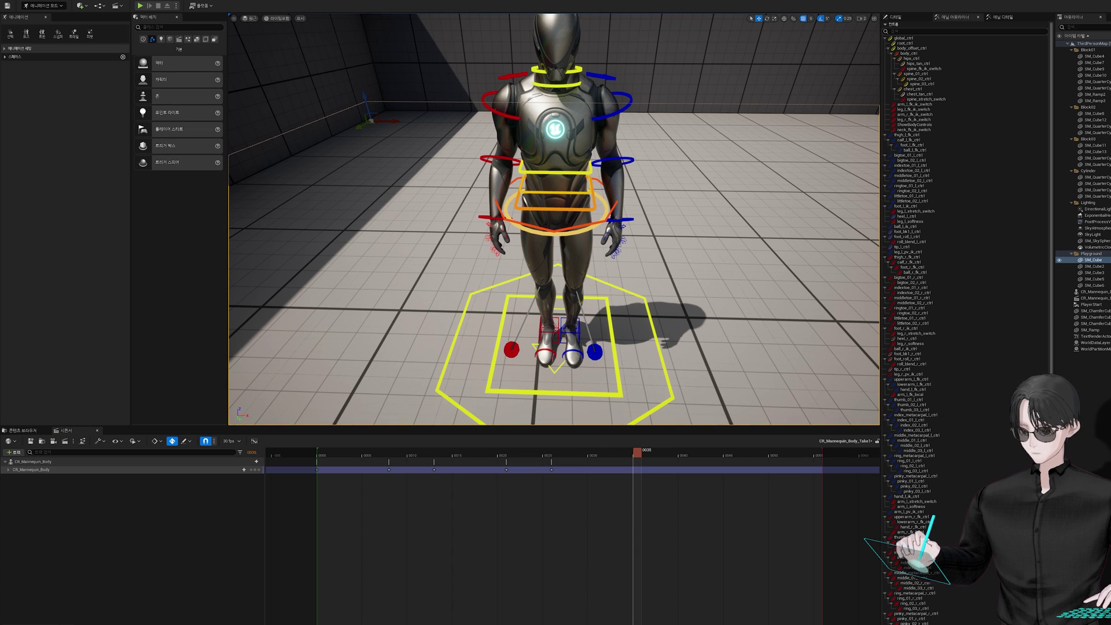
right_click_drag(555, 261, 556, 232)
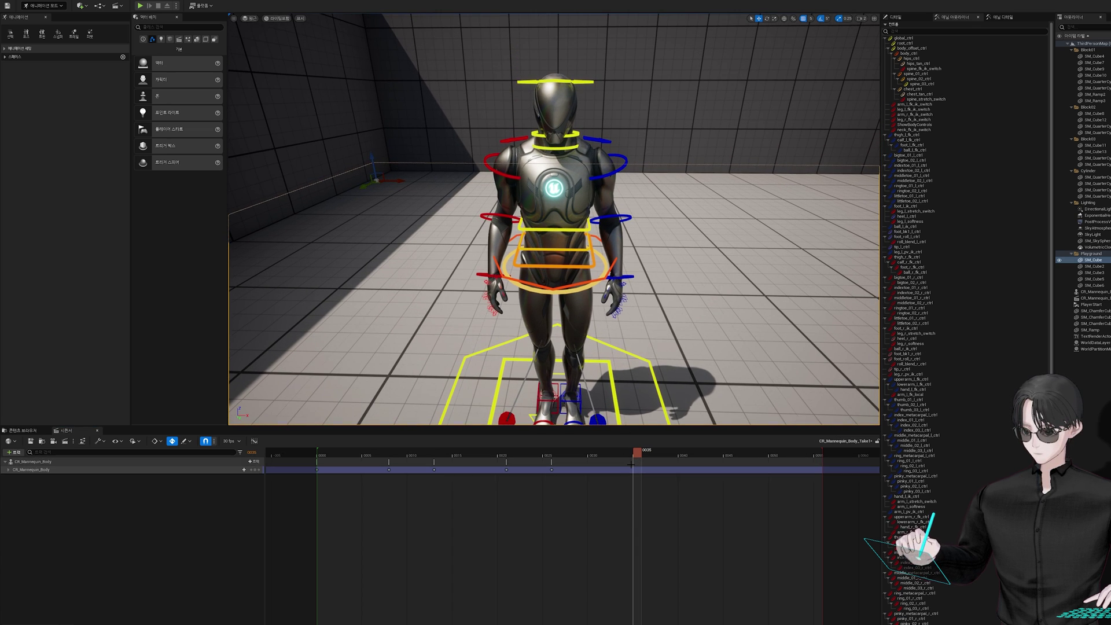
mouse_move(637, 453)
left_mouse_down()
mouse_move(685, 458)
mouse_move(636, 462)
left_mouse_up()
- Rotate the right forearm control forward, keying it at frame 35
left_click(636, 462)
key("f")
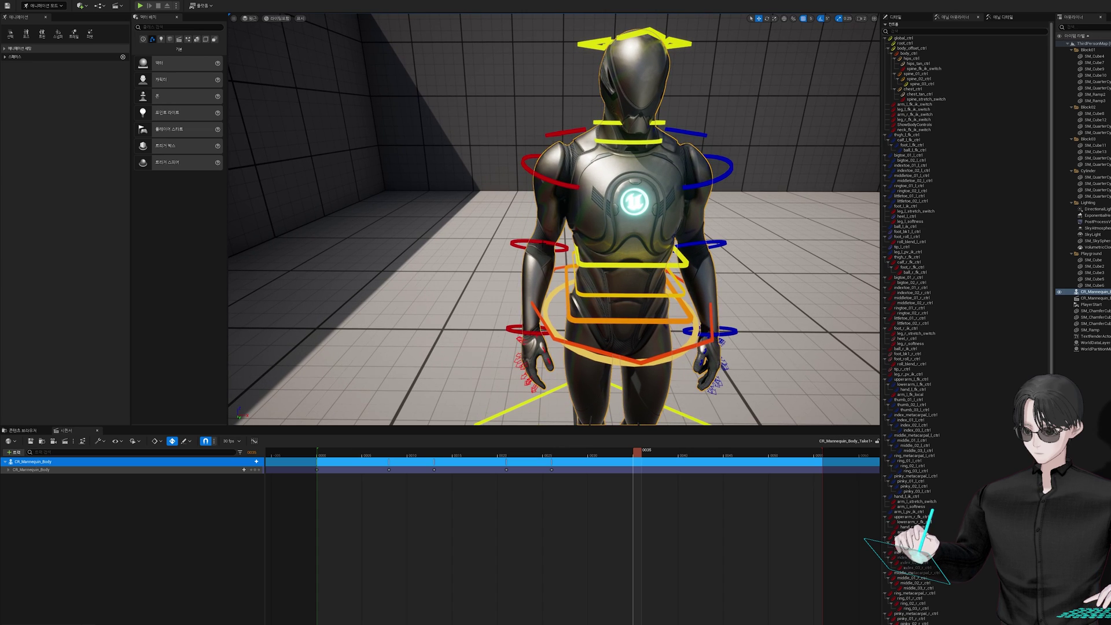
left_click(551, 247)
left_click_drag(551, 247, 637, 248, "alt")
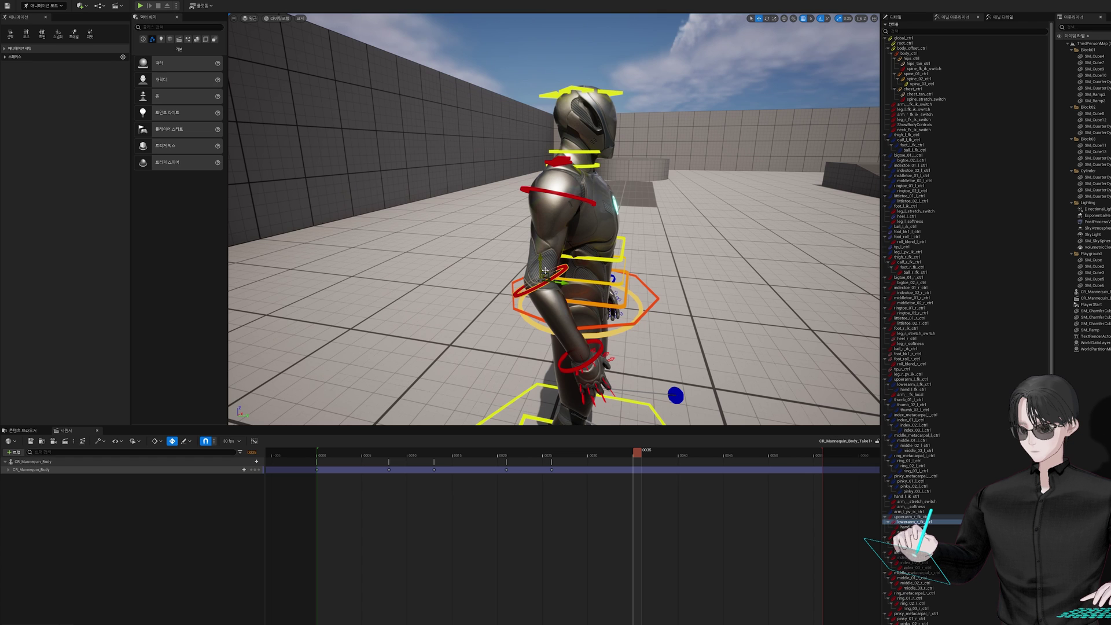
mouse_move(547, 271)
left_mouse_down()
mouse_move(539, 287)
mouse_move(557, 296)
left_mouse_up()
- Swing the right hand up toward the body and rotate it by -20 degrees
left_click_drag(620, 327, 579, 324, "alt")
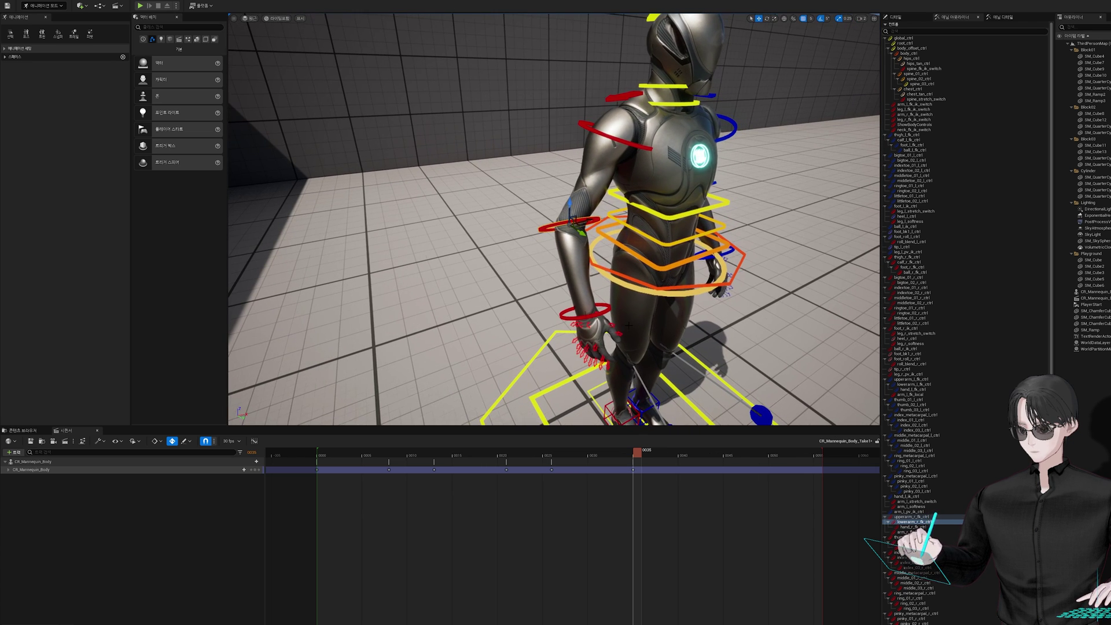
left_click(602, 318)
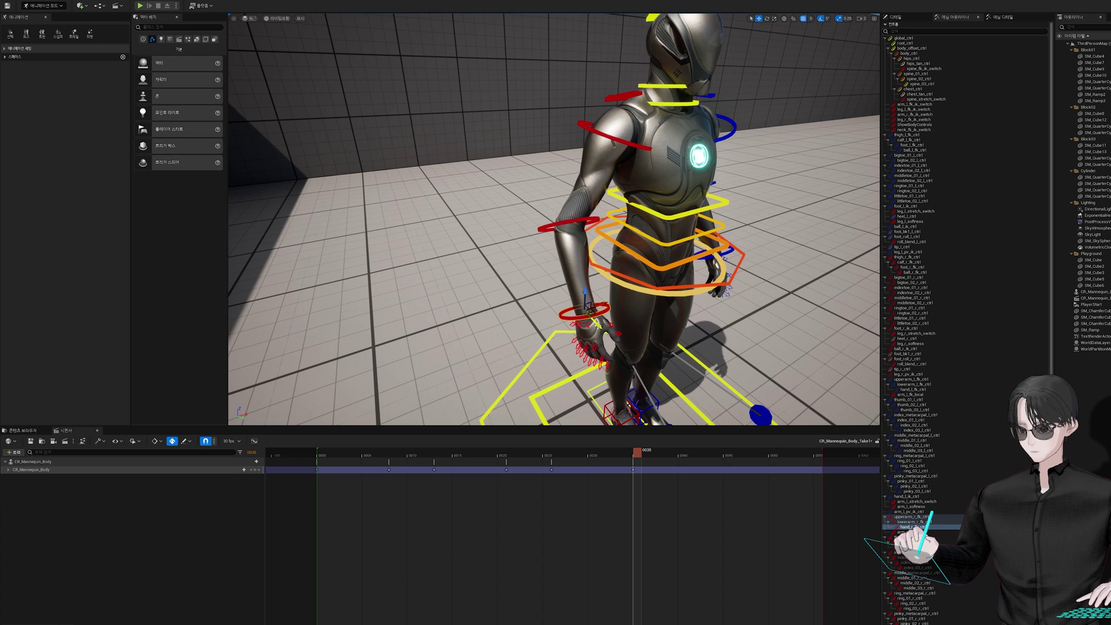
mouse_move(599, 328)
left_mouse_down()
mouse_move(545, 302)
mouse_move(557, 331)
left_mouse_up()
key("e")
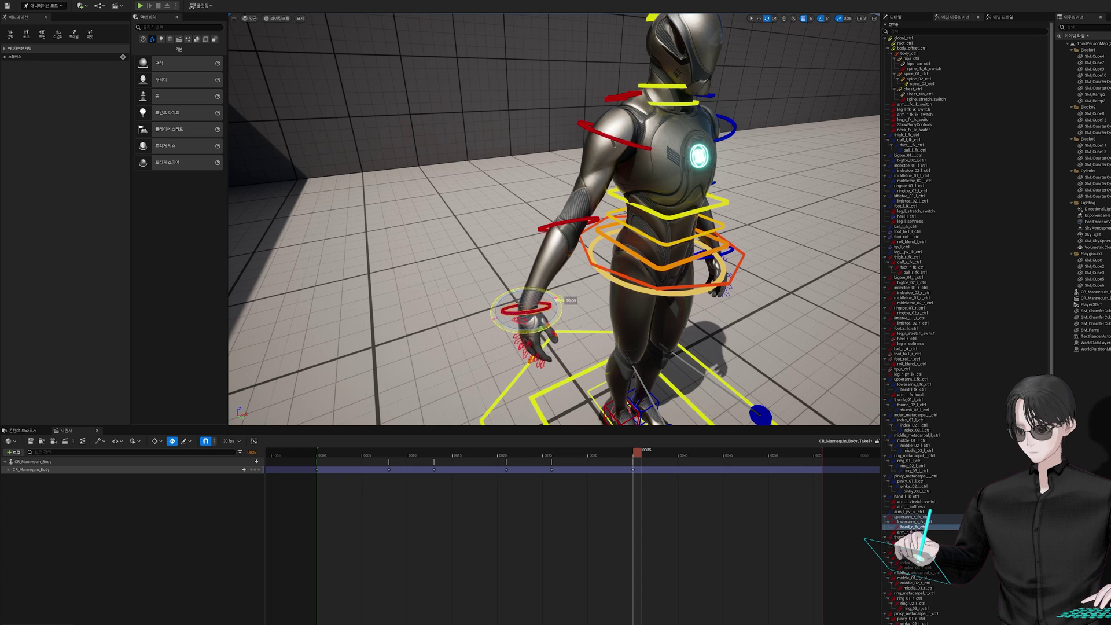
right_click_drag(557, 327, 565, 311)
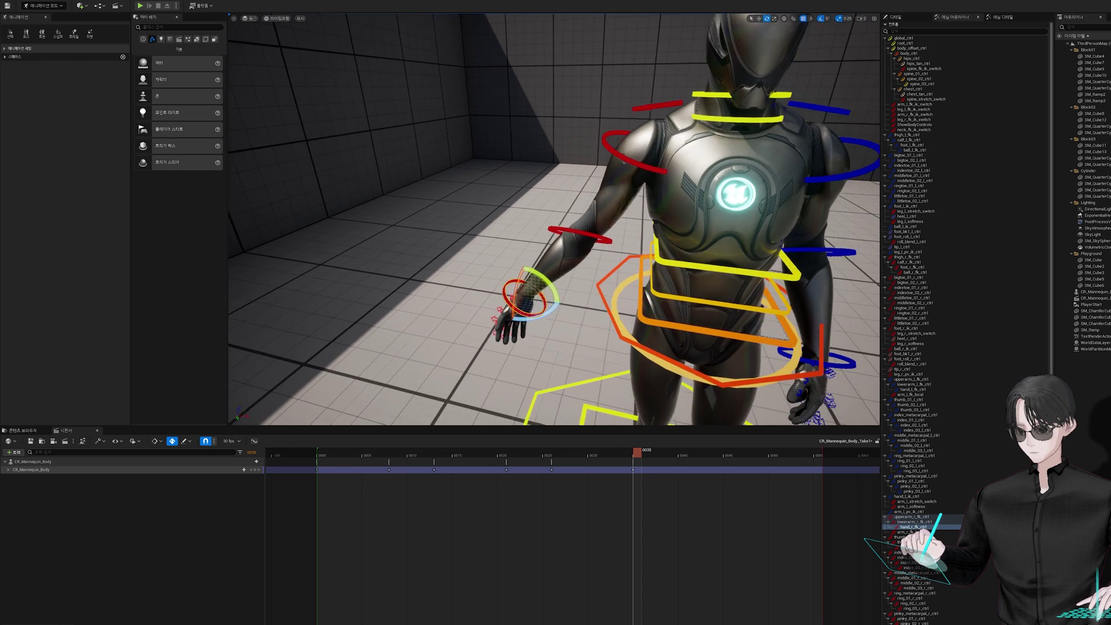
left_click_drag(565, 311, 582, 295)
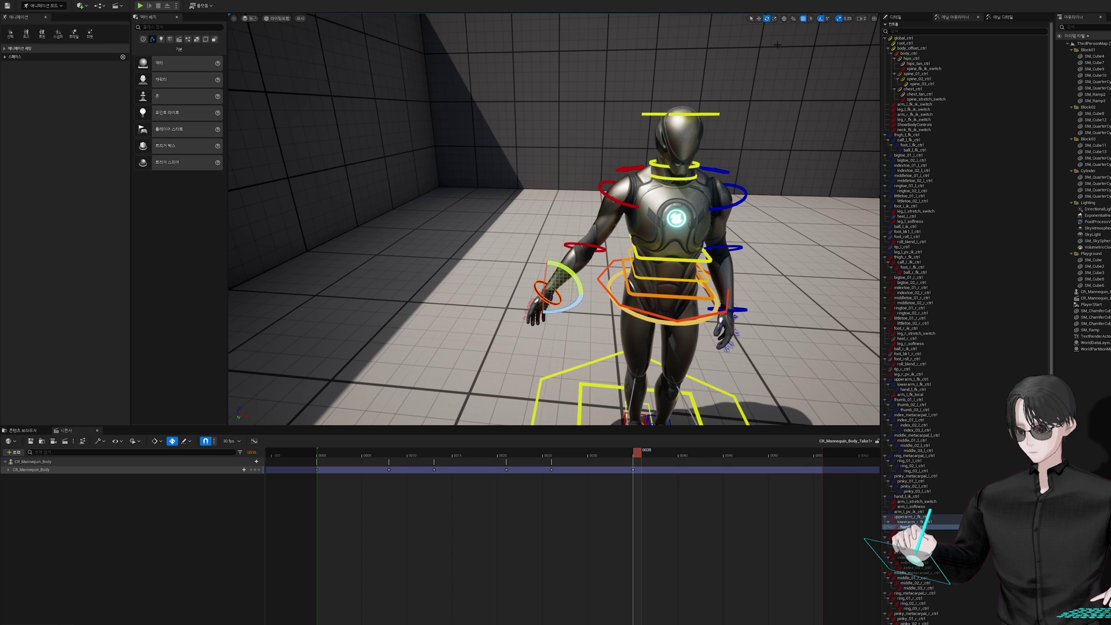
right_click_drag(552, 317, 539, 313)
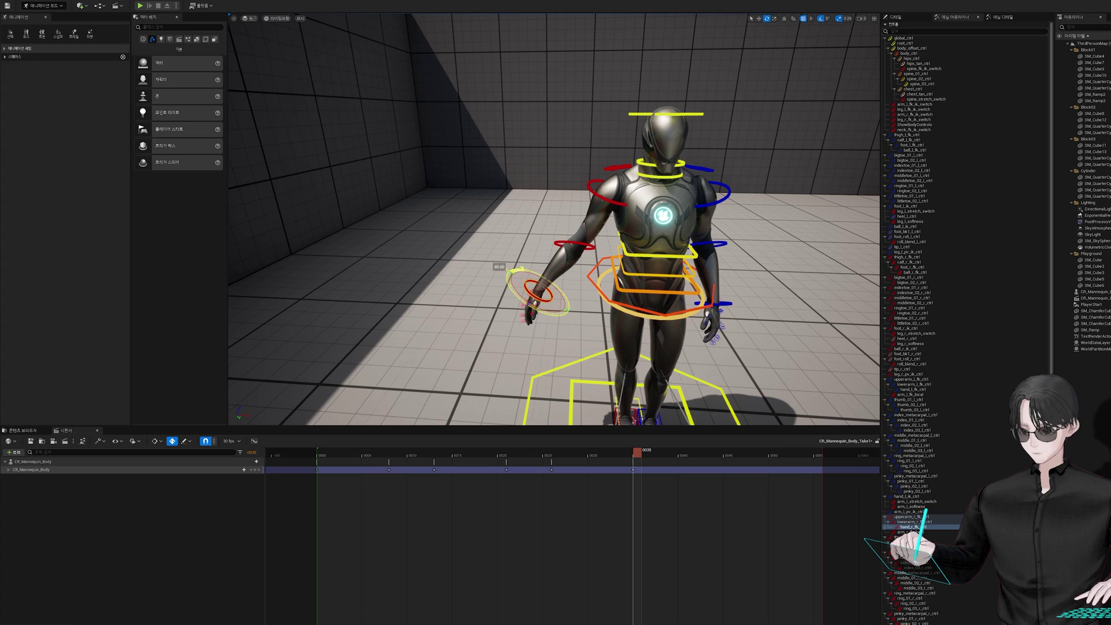
right_click_drag(550, 231, 521, 260)
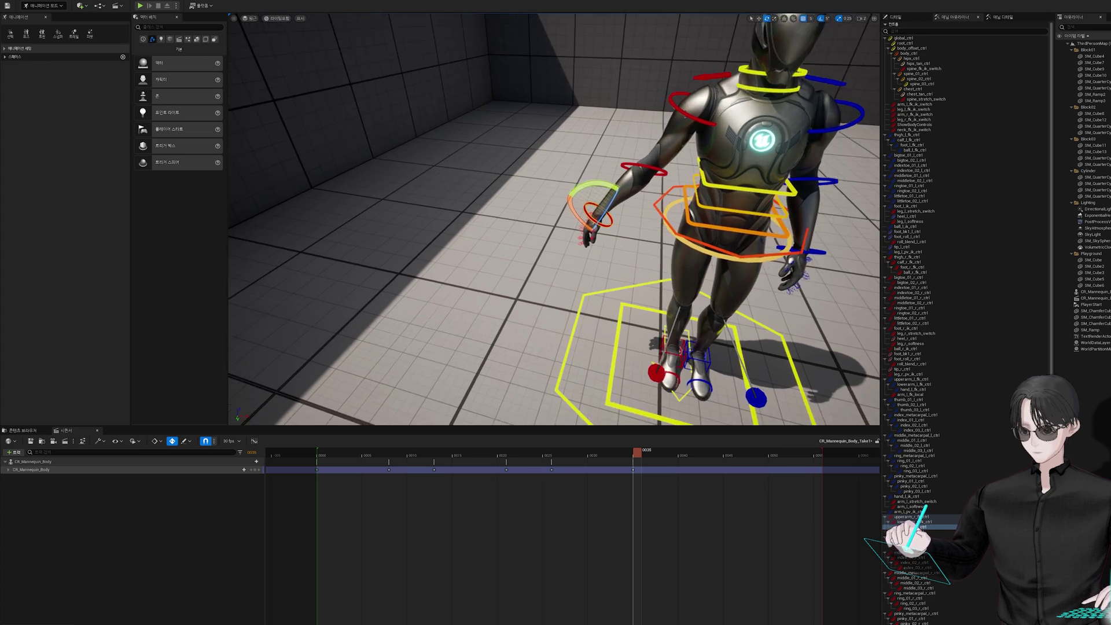
- Bend the right index finger joint and select the middle finger joint controls
right_click_drag(612, 257, 617, 246)
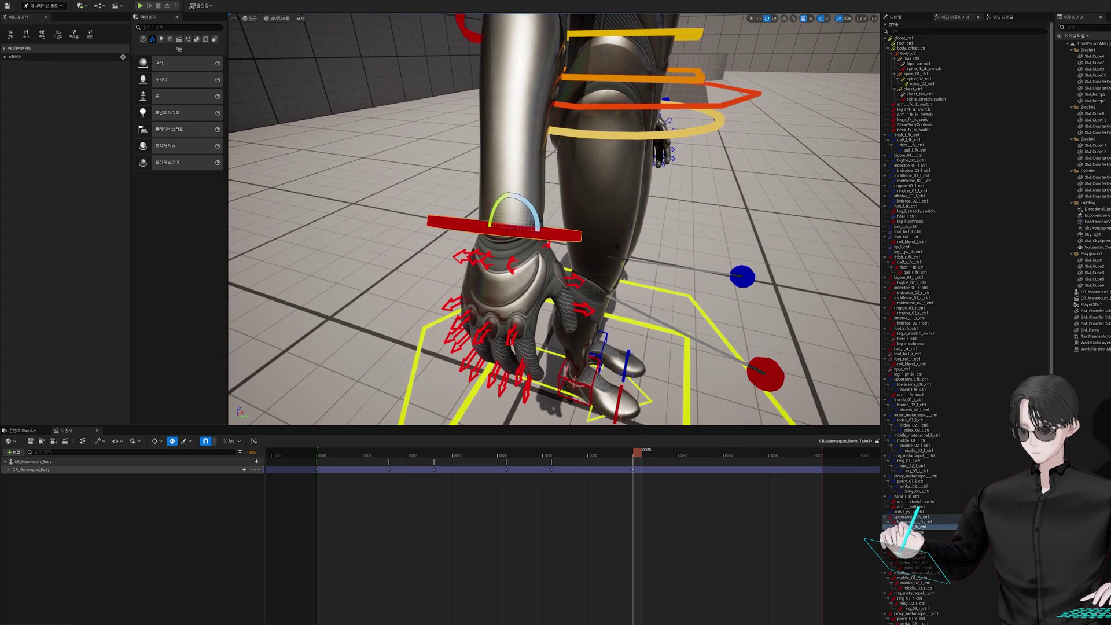
left_click(512, 334)
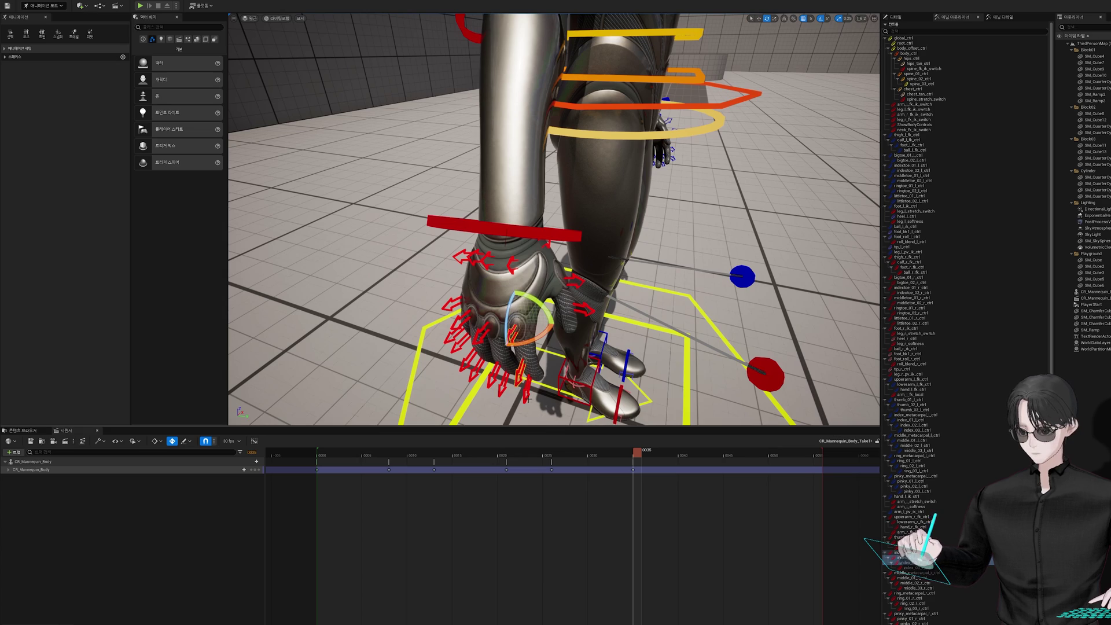
mouse_move(512, 336)
left_mouse_down()
mouse_move(516, 345)
mouse_move(511, 330)
left_mouse_up()
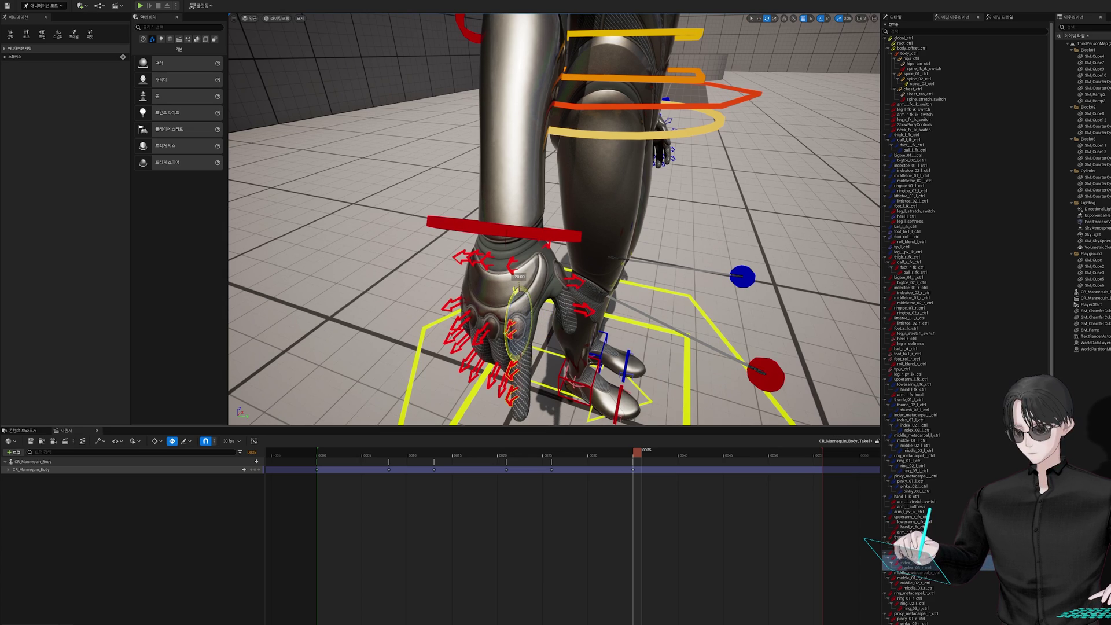
right_click_drag(521, 232, 556, 220)
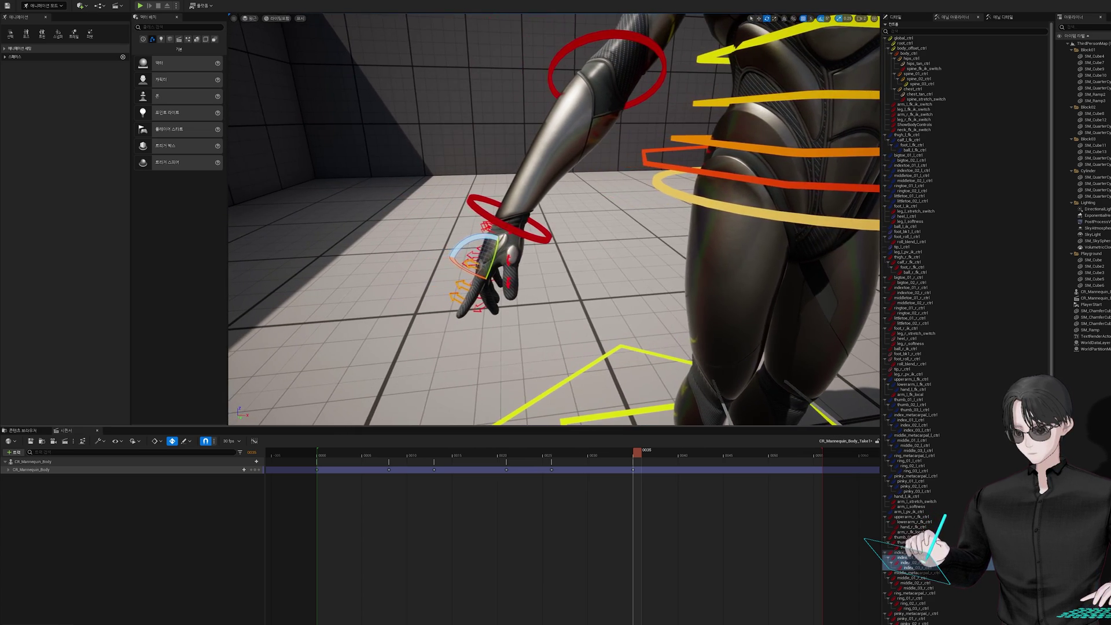
right_click_drag(551, 277, 551, 277)
left_click(550, 277)
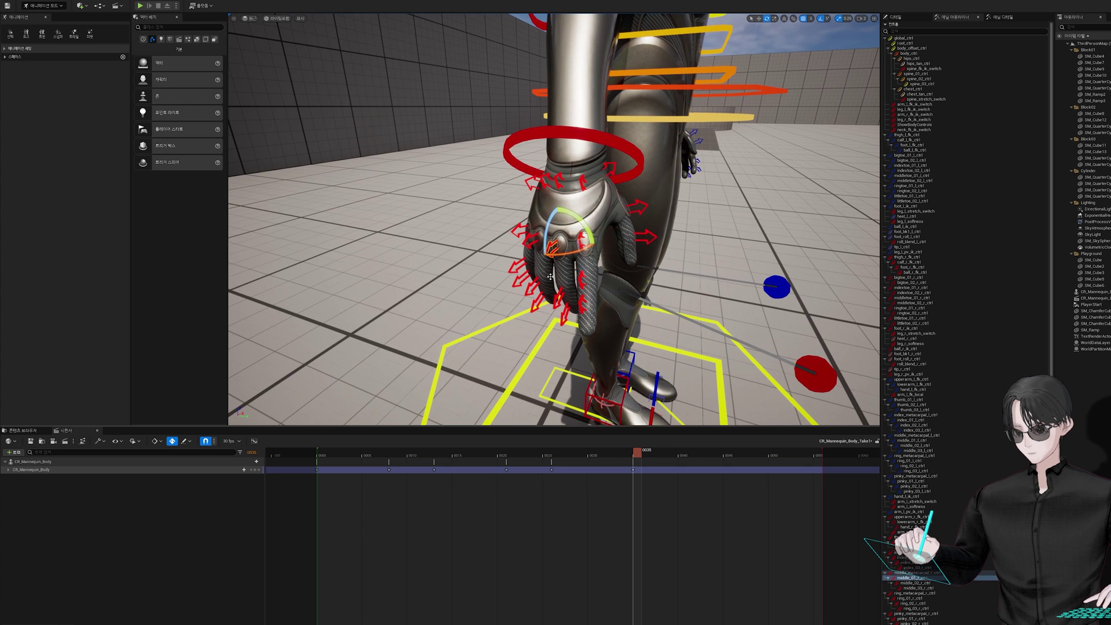
left_click(562, 319, "shift")
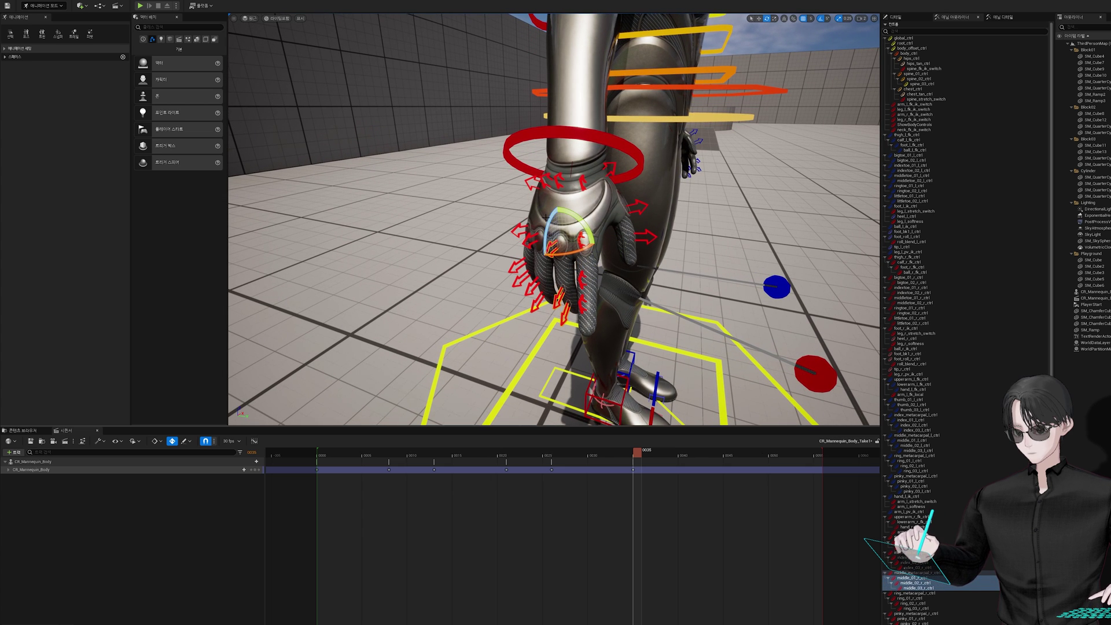
right_click_drag(553, 291, 553, 292)
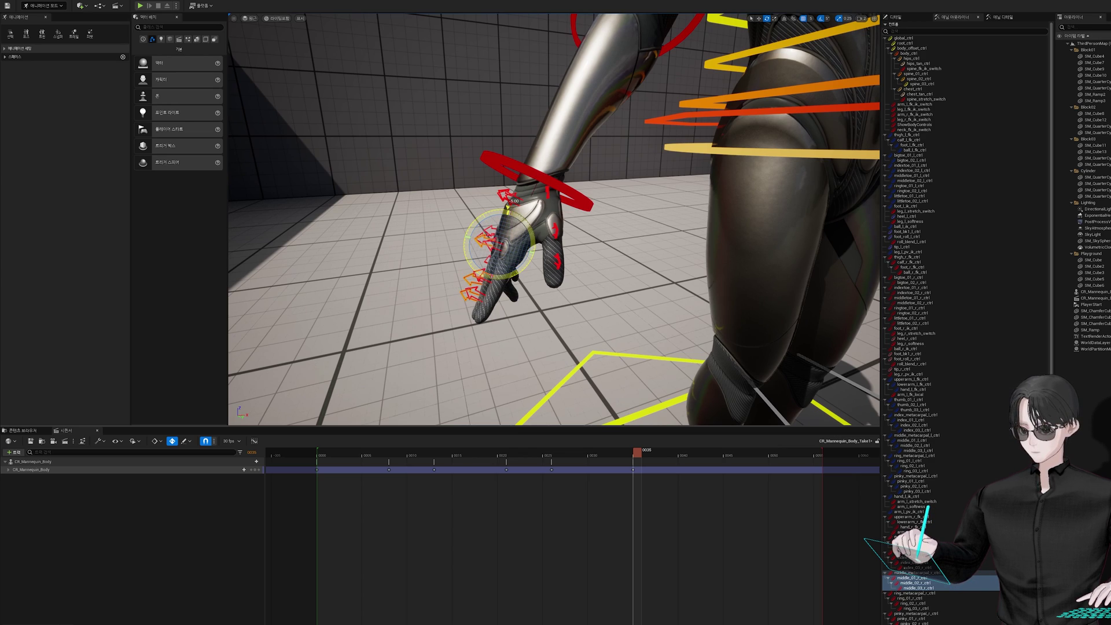
right_click_drag(488, 215, 488, 216)
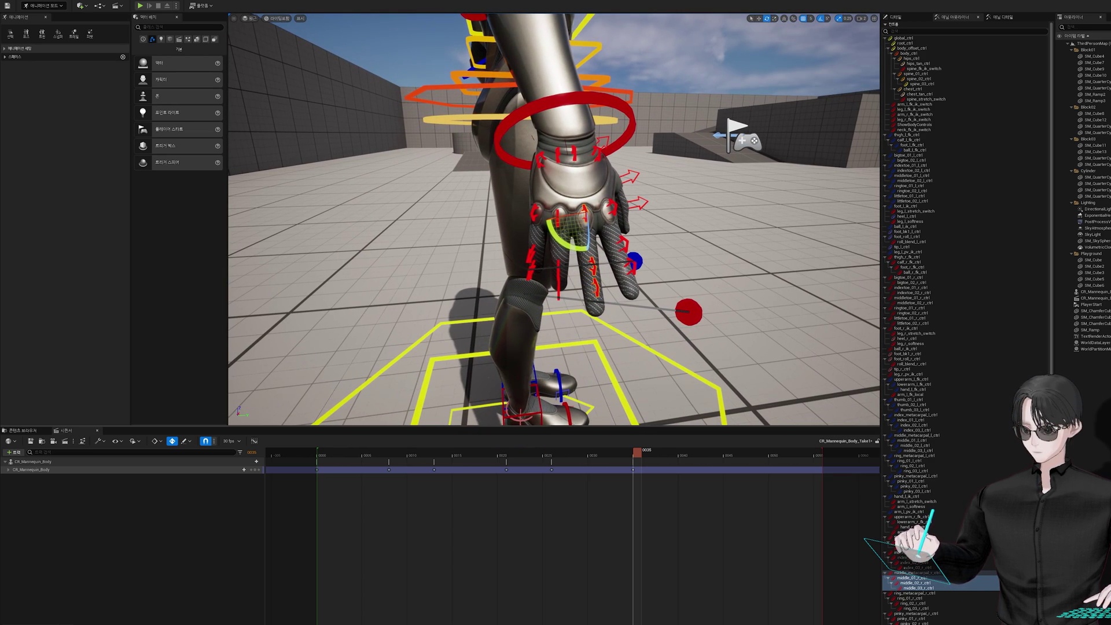
- Select the ring finger's knuckle, middle and tip controls and curl them -25 degrees
left_click(913, 603)
right_click_drag(495, 298, 501, 282)
left_click(537, 261)
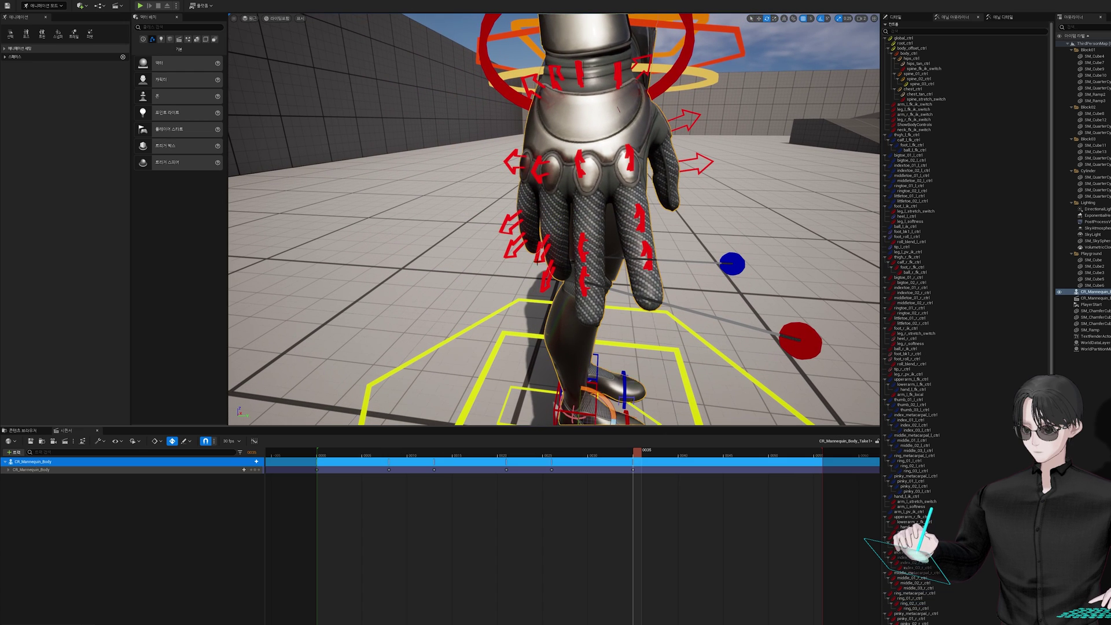
left_click(541, 168)
left_click(543, 263, "ctrl")
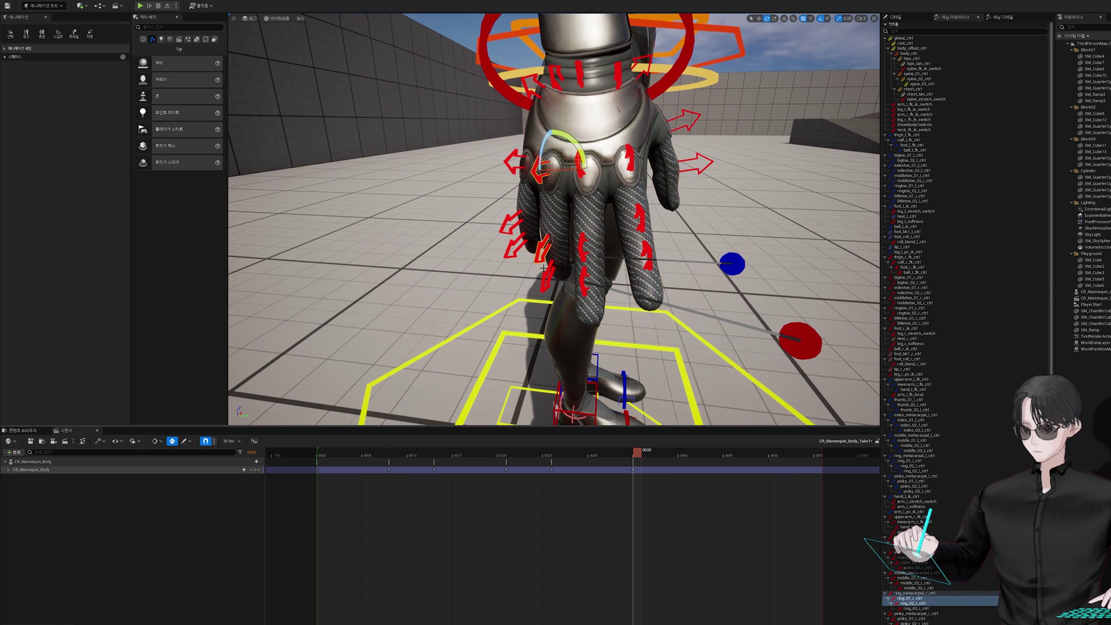
left_click(546, 283, "ctrl")
mouse_move(547, 139)
left_mouse_down()
mouse_move(554, 130)
mouse_move(502, 98)
left_mouse_up()
scroll(554, 130, "up", 3)
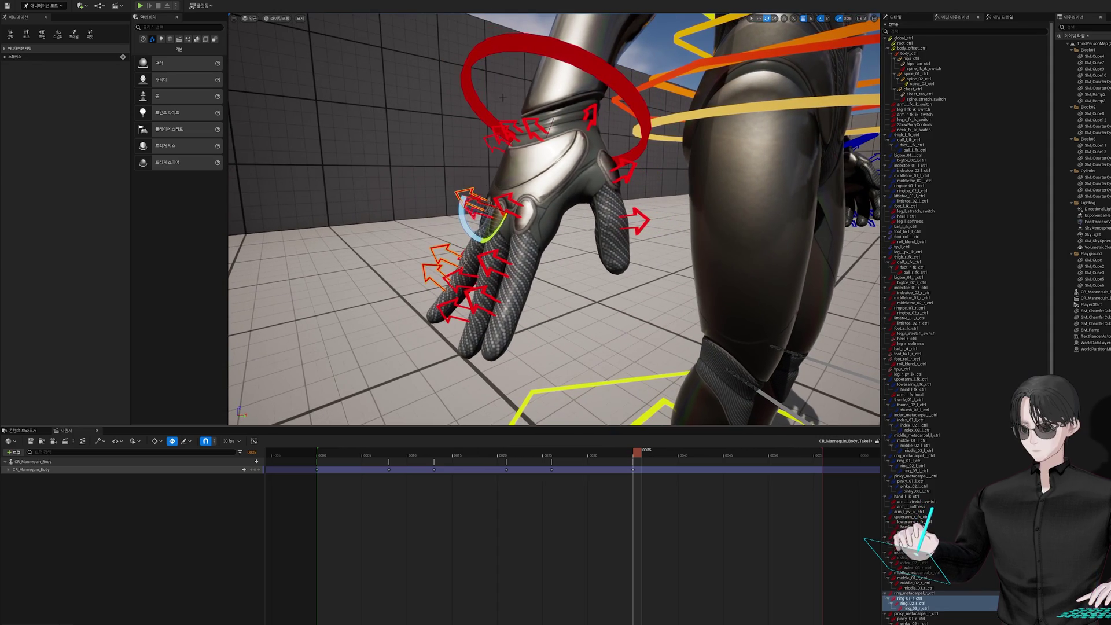
- Curl the right pinky finger by -15 degrees
mouse_move(466, 213)
left_mouse_down("alt")
mouse_move(579, 197)
mouse_move(608, 231)
left_mouse_up("alt")
left_click(612, 233)
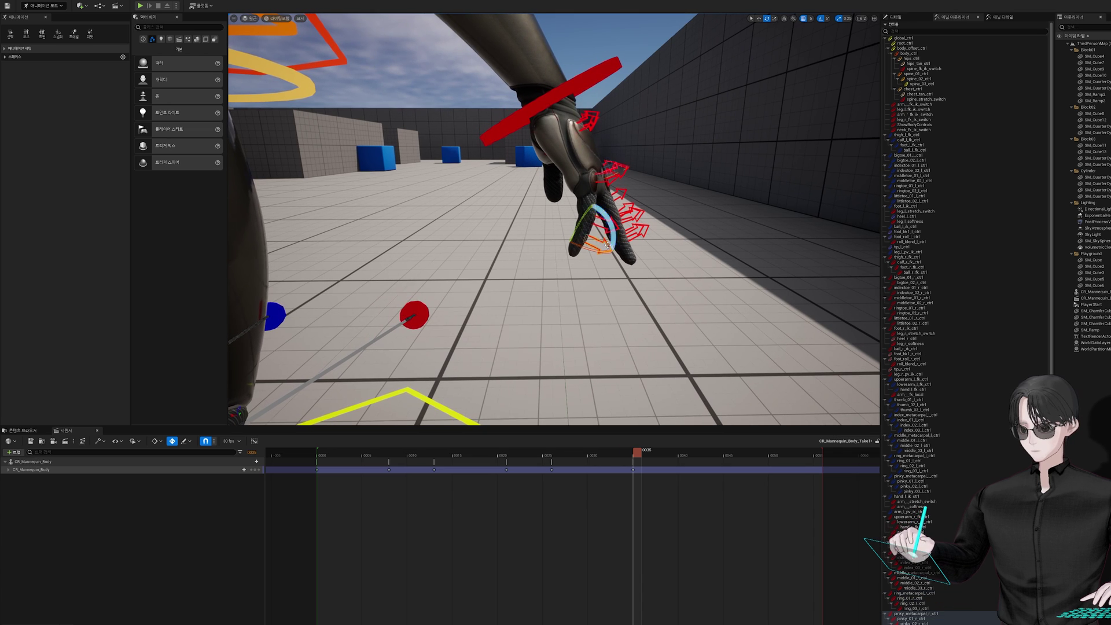
left_click(605, 199)
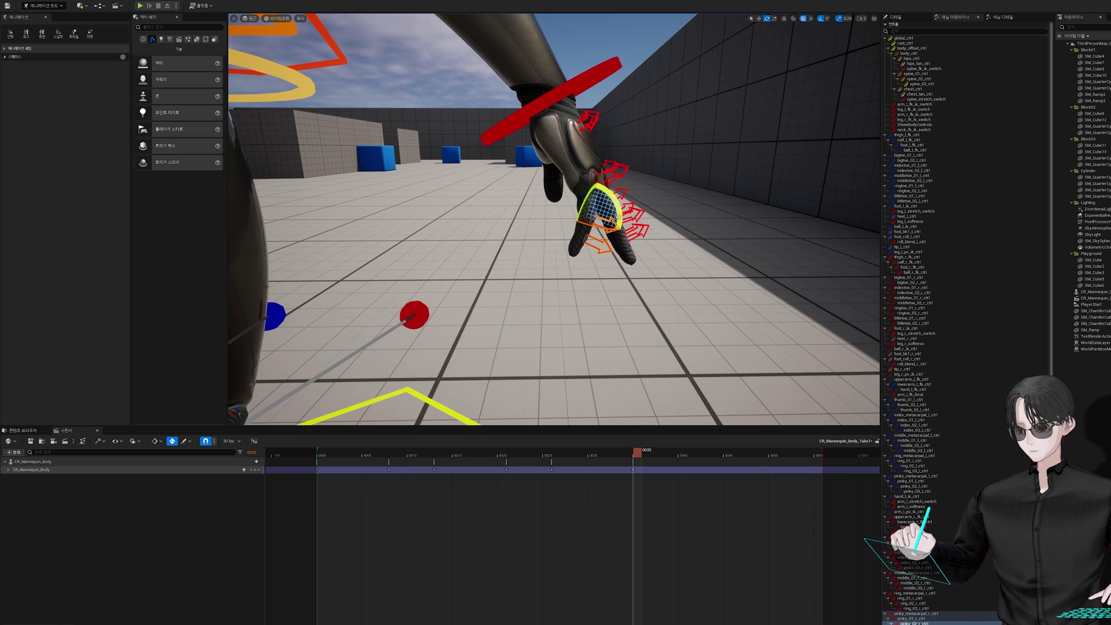
left_click_drag(619, 216, 598, 180)
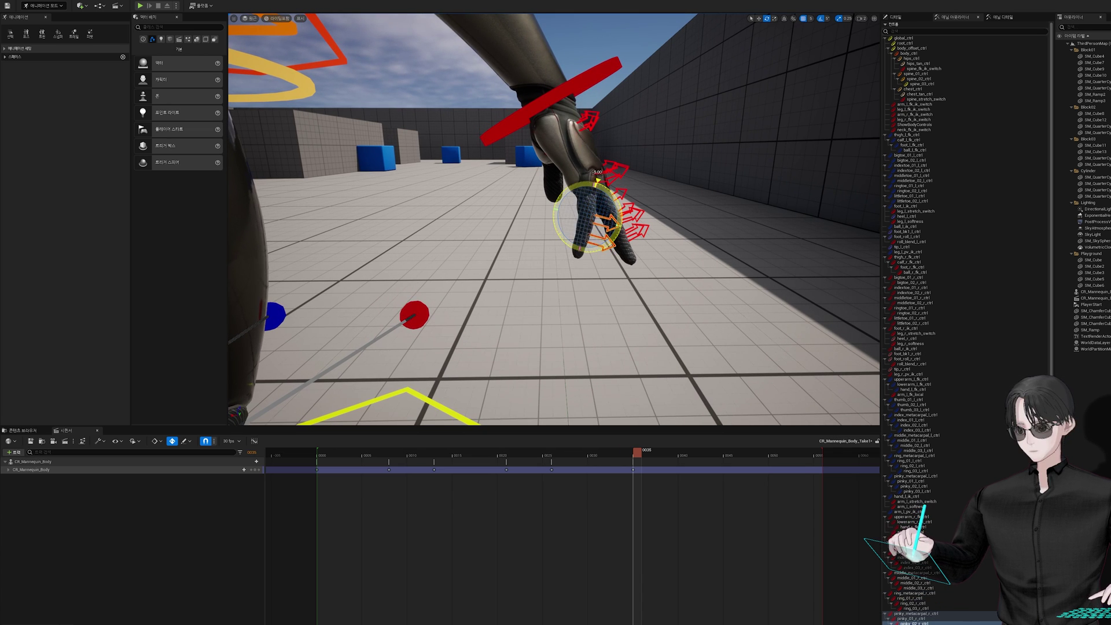
- Bend the hanging finger's control by 10 degrees
left_click(615, 169)
mouse_move(615, 169)
left_mouse_down("alt")
mouse_move(305, 138)
mouse_move(496, 208)
left_mouse_up("alt")
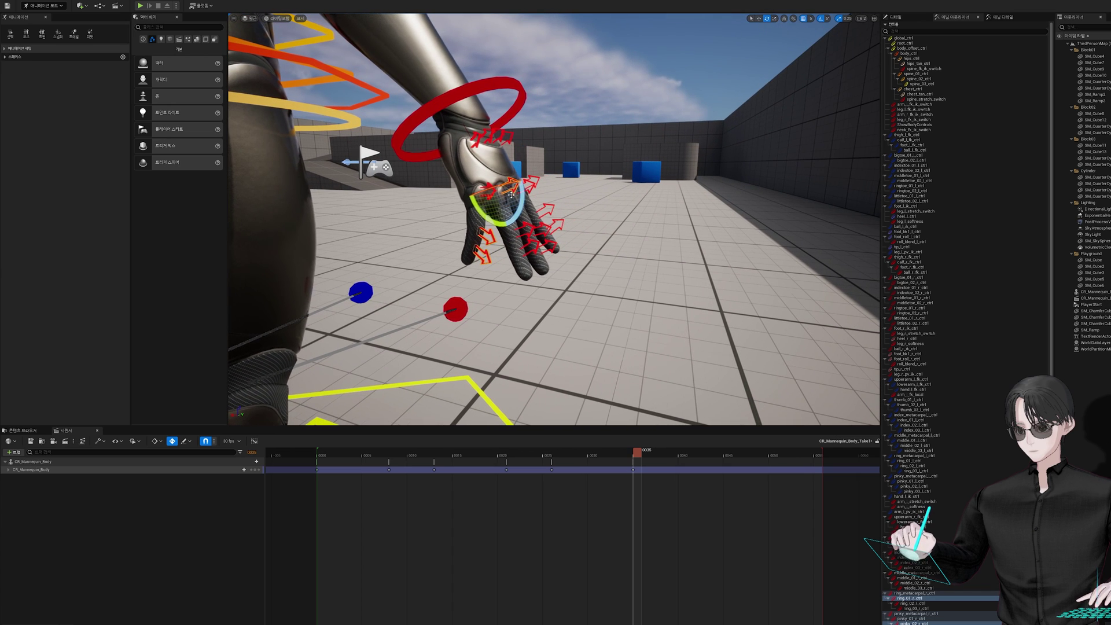
left_click(496, 208)
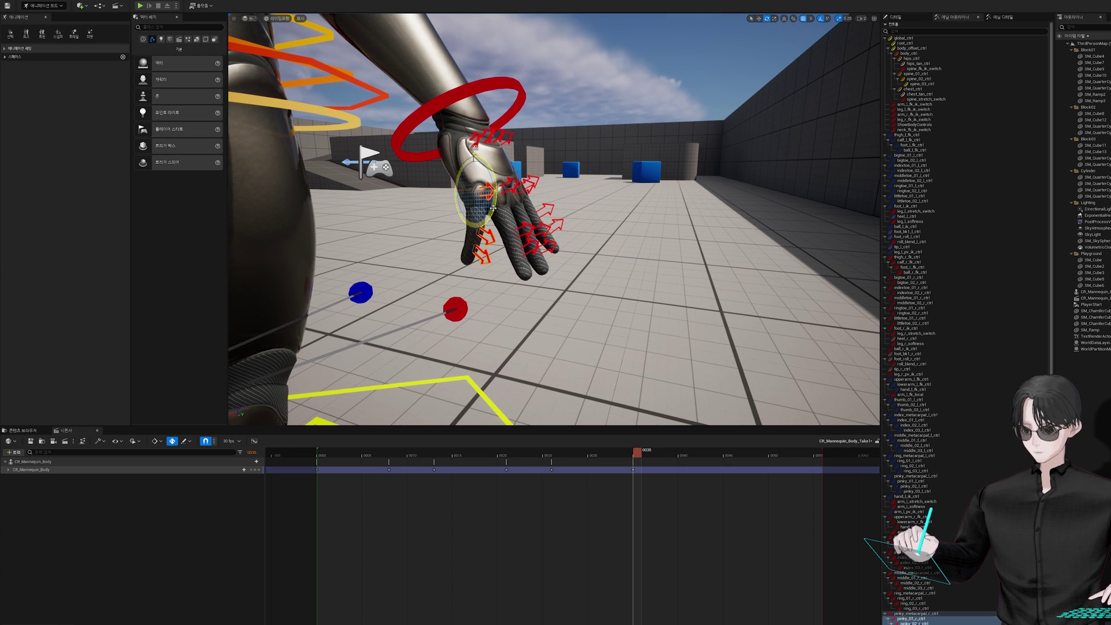
mouse_move(496, 208)
left_mouse_down("alt")
mouse_move(579, 191)
mouse_move(543, 263)
left_mouse_up("alt")
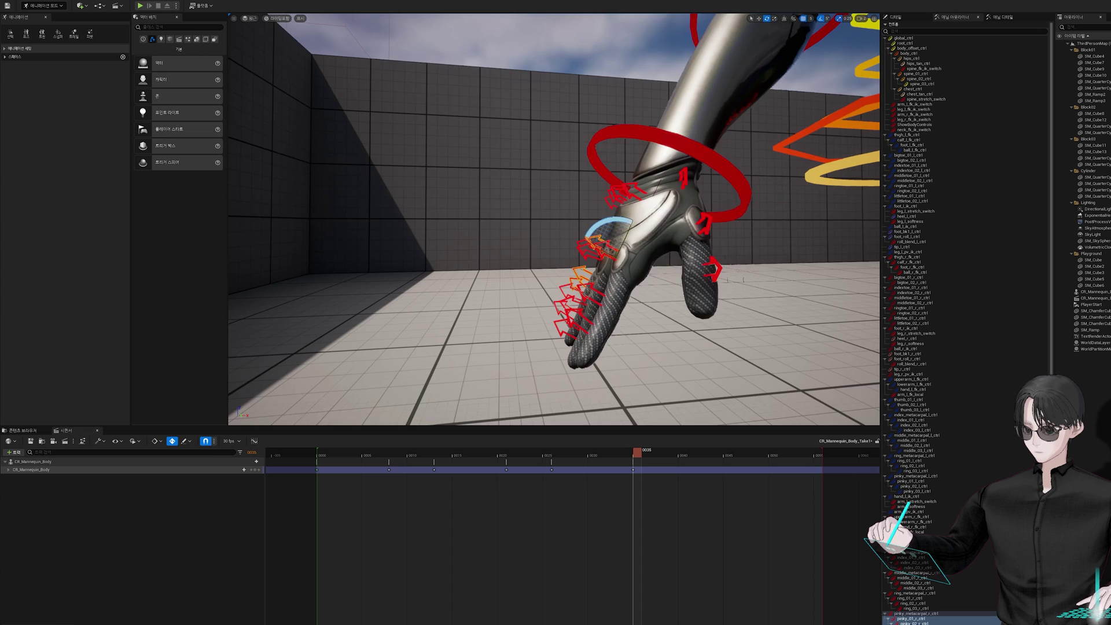
left_click(533, 271)
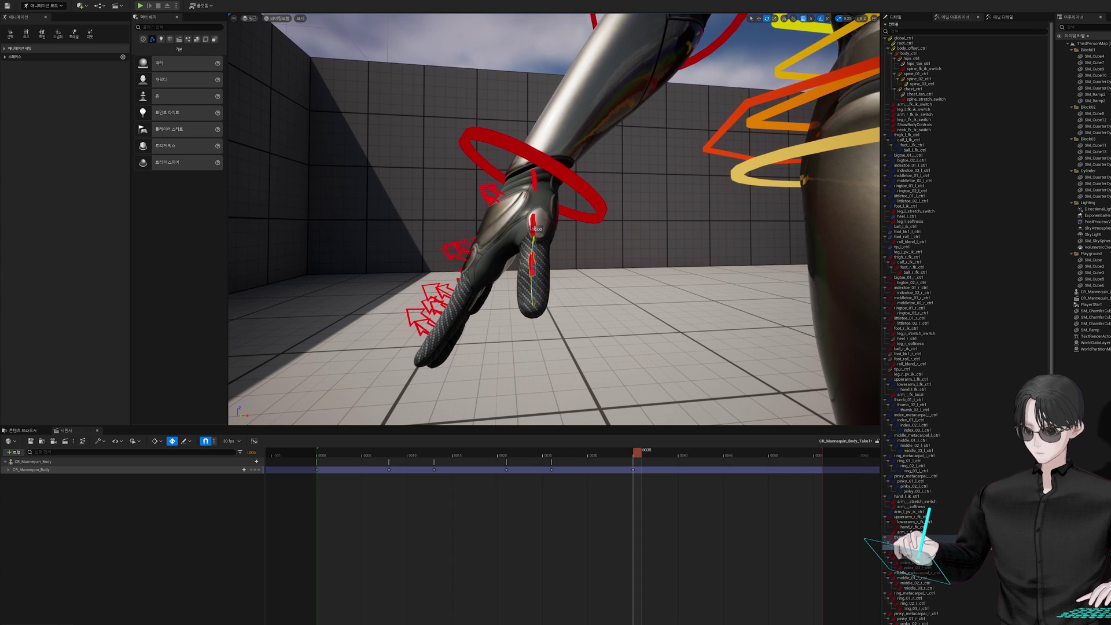
left_click_drag(538, 229, 538, 249)
left_click(533, 222)
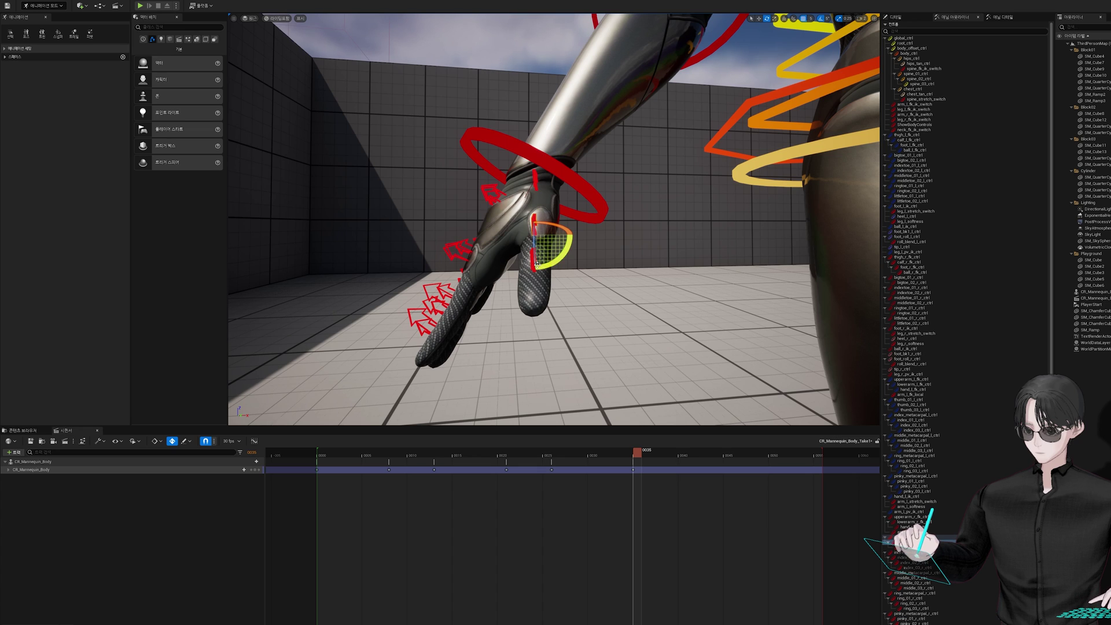
key("Escape")
- Rotate the control on the back of the hand by -10 degrees
left_click_drag(562, 231, 562, 251)
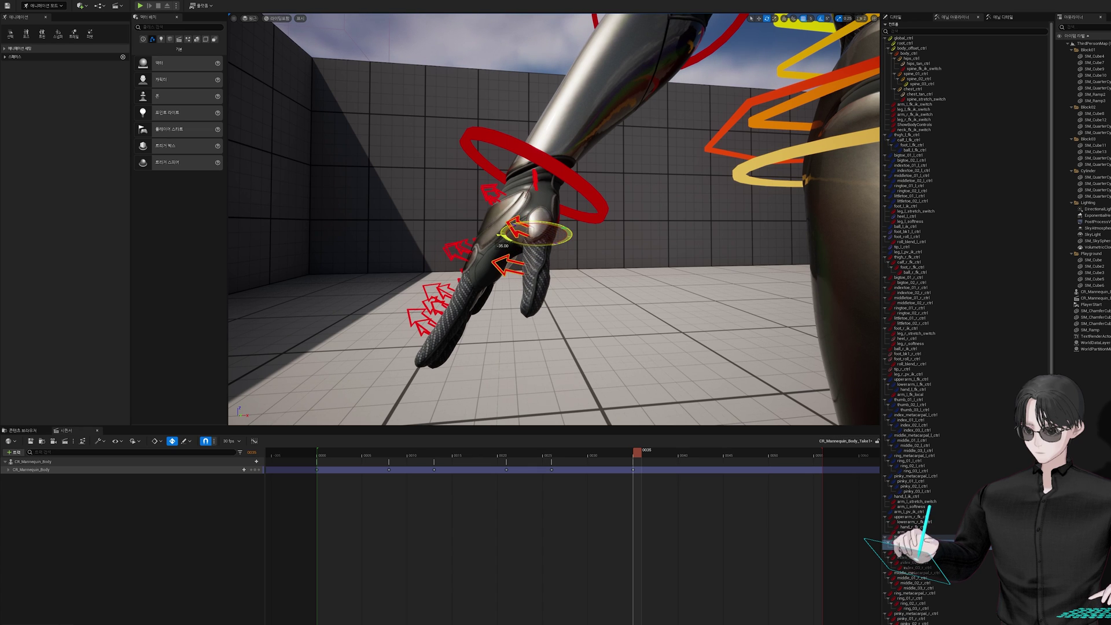
key("w")
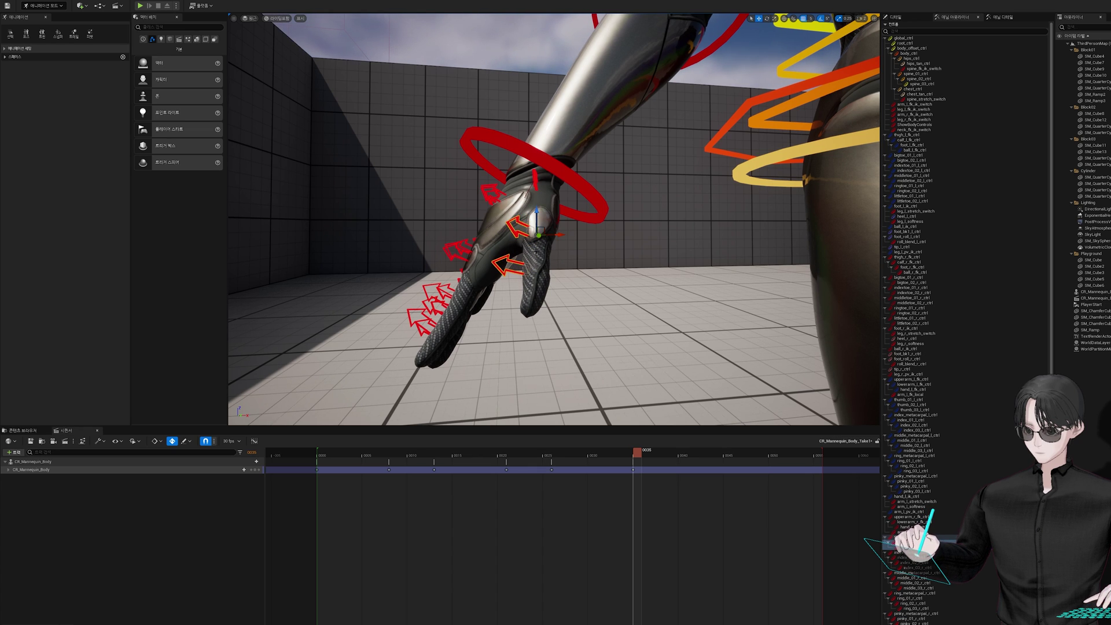
key("e")
left_click_drag(528, 253, 528, 253)
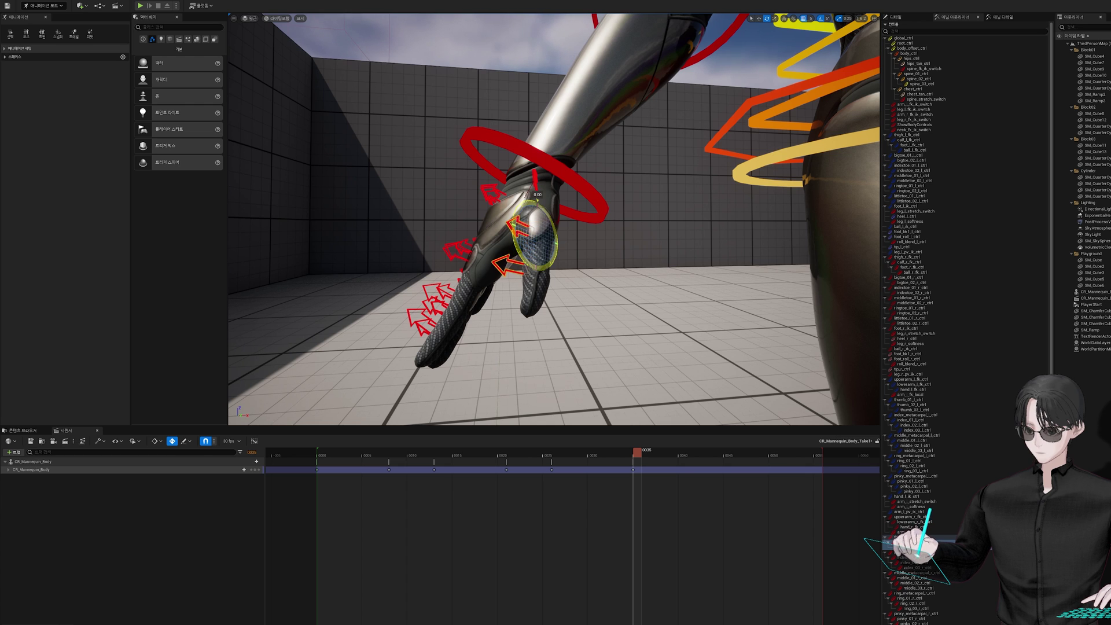
scroll(528, 252, "down", 10)
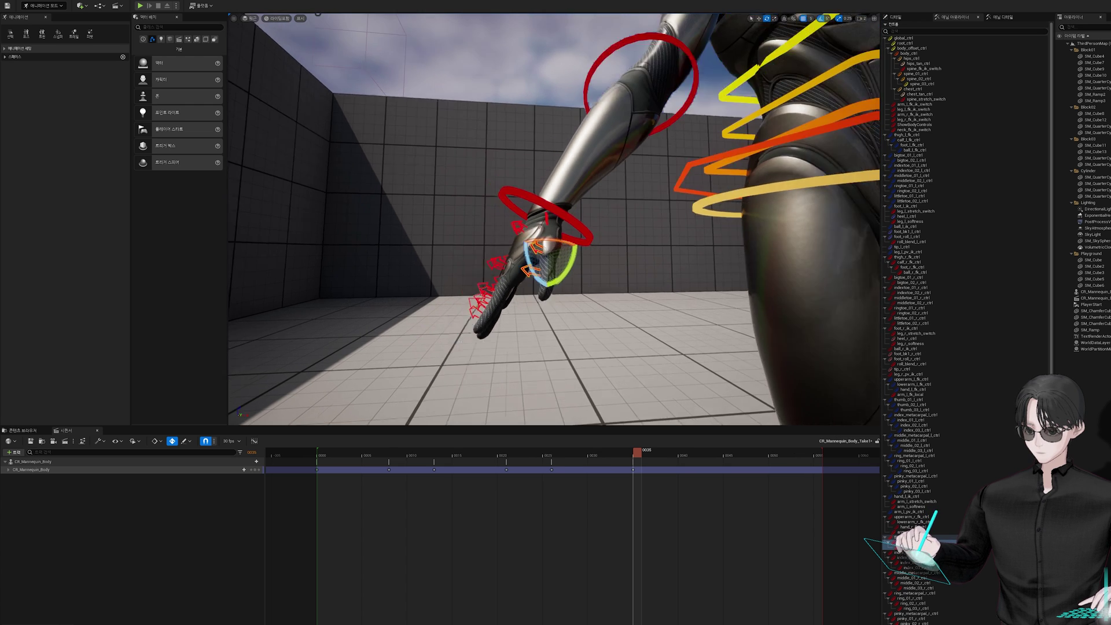
key("w")
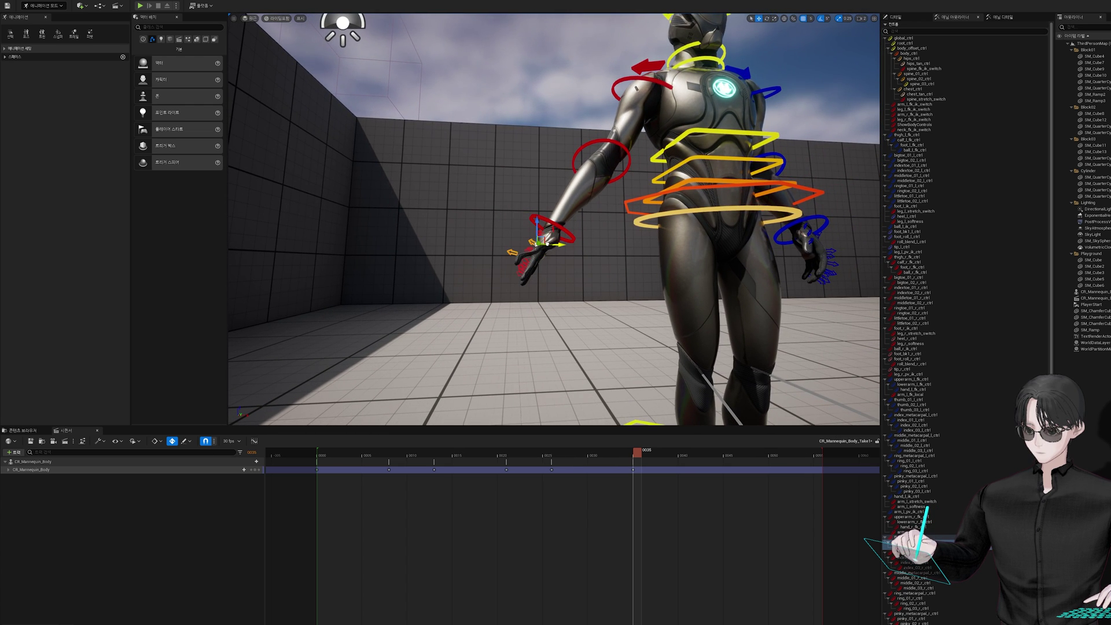
scroll(561, 250, "up", 8)
key("e")
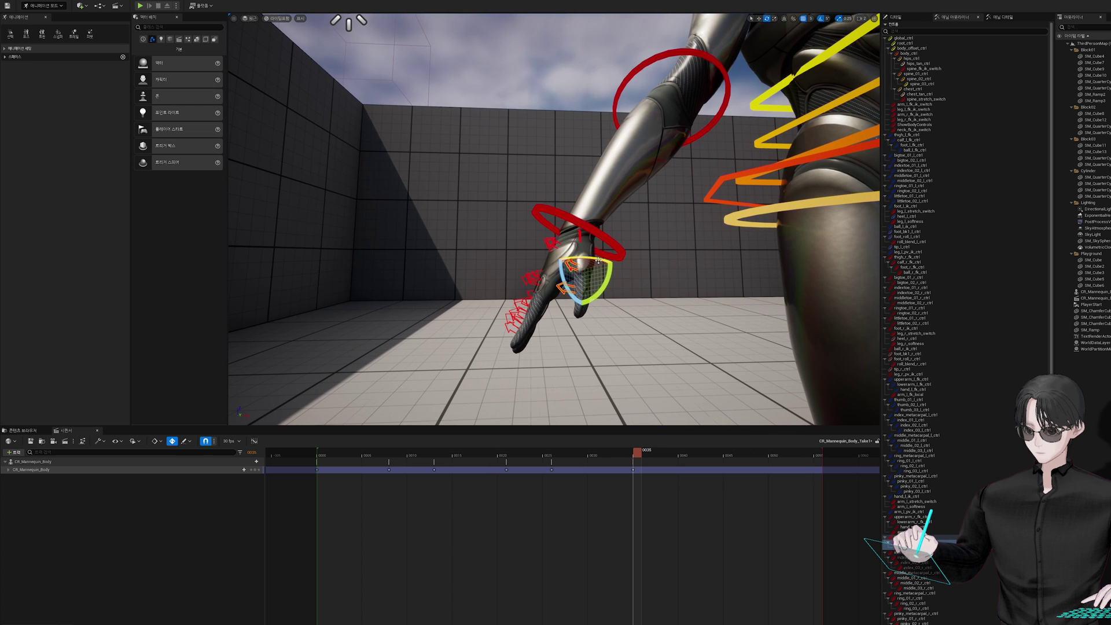
left_click_drag(598, 261, 648, 302)
- Tilt the wrist by -15 degrees and rotate the hand a further 5 degrees
left_click(581, 243)
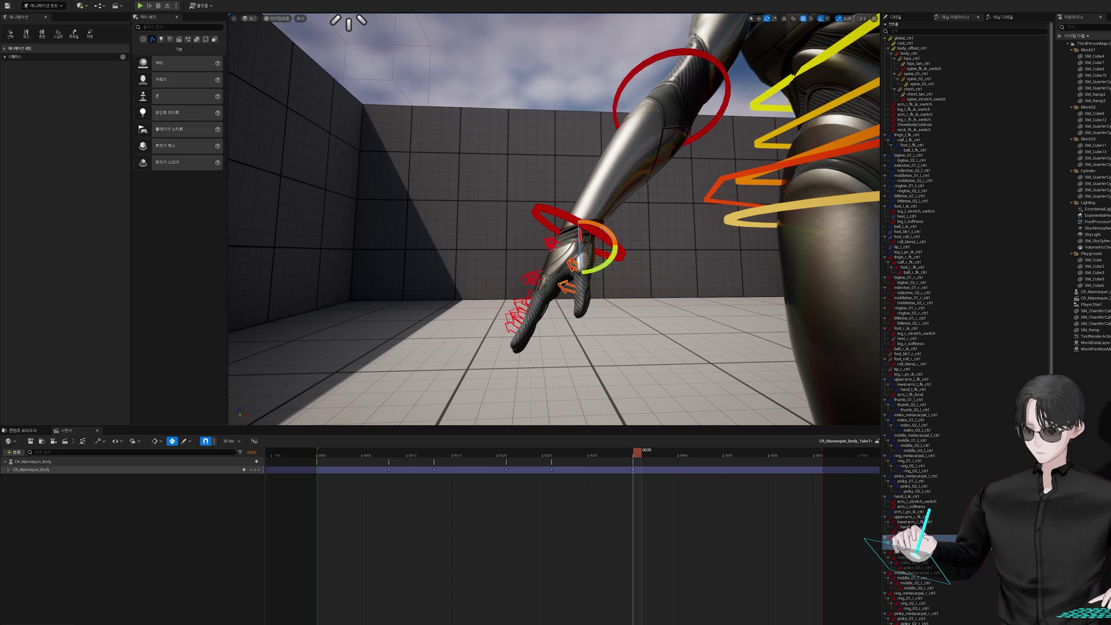
left_click_drag(613, 252, 614, 253)
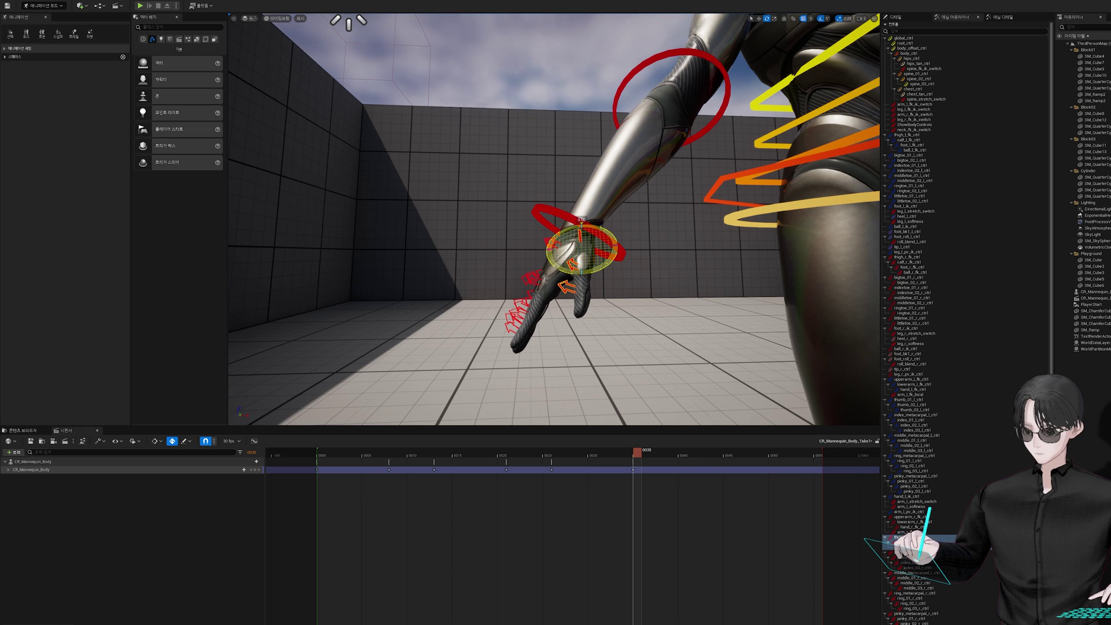
mouse_move(613, 253)
left_mouse_down()
mouse_move(577, 253)
mouse_move(610, 232)
mouse_move(582, 223)
left_mouse_up()
mouse_move(582, 224)
right_mouse_down()
mouse_move(636, 260)
mouse_move(596, 369)
right_mouse_up()
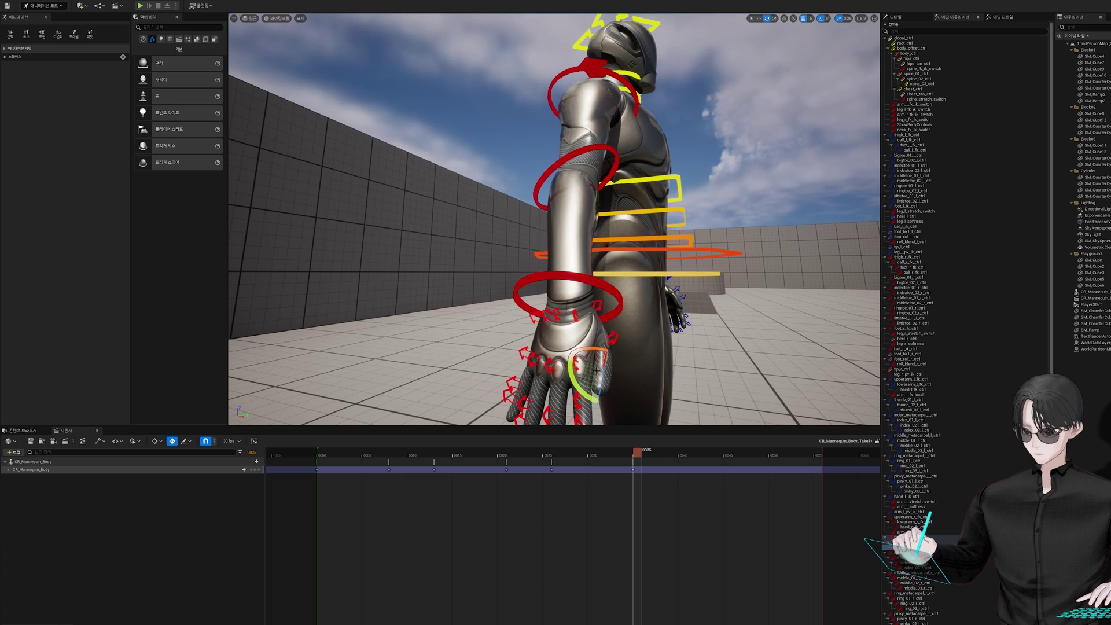
left_click_drag(580, 387, 585, 389)
right_click_drag(628, 396, 568, 400)
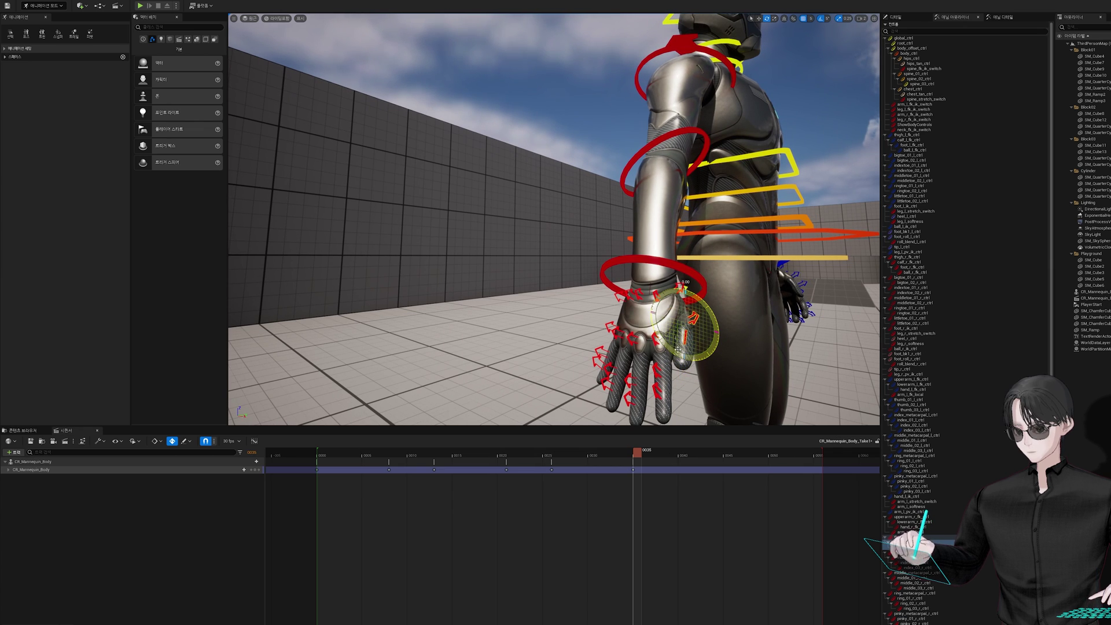
right_click_drag(568, 400, 582, 400)
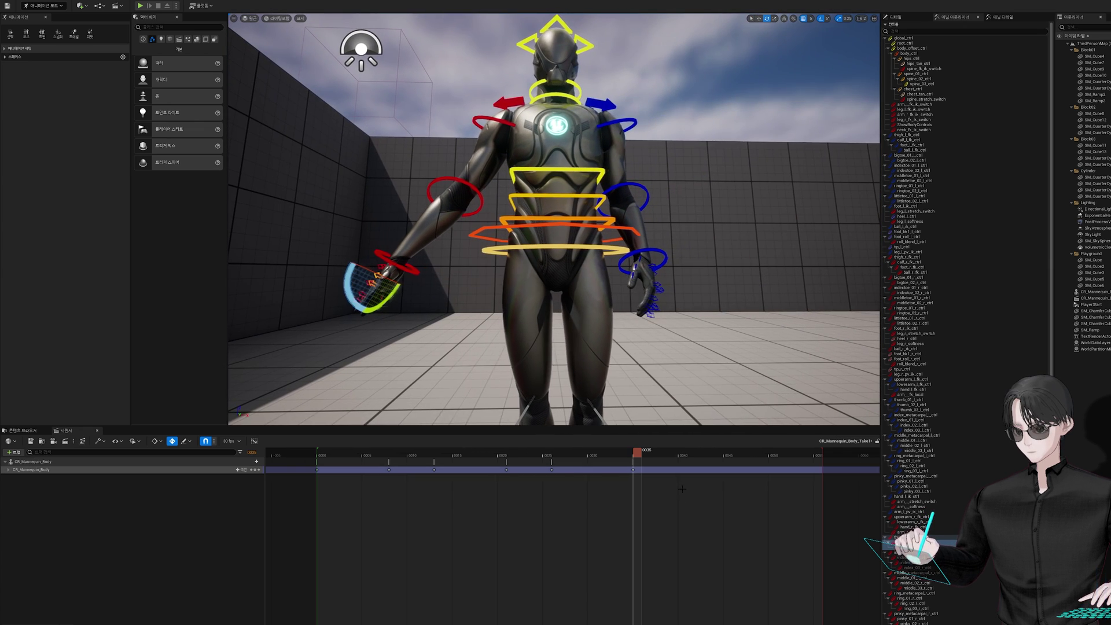
- Play the sequence from frame 0 to preview the pose, then scrub to frame 40
left_click(322, 458)
mouse_move(556, 347)
right_mouse_down()
mouse_move(556, 382)
mouse_move(555, 347)
right_mouse_up()
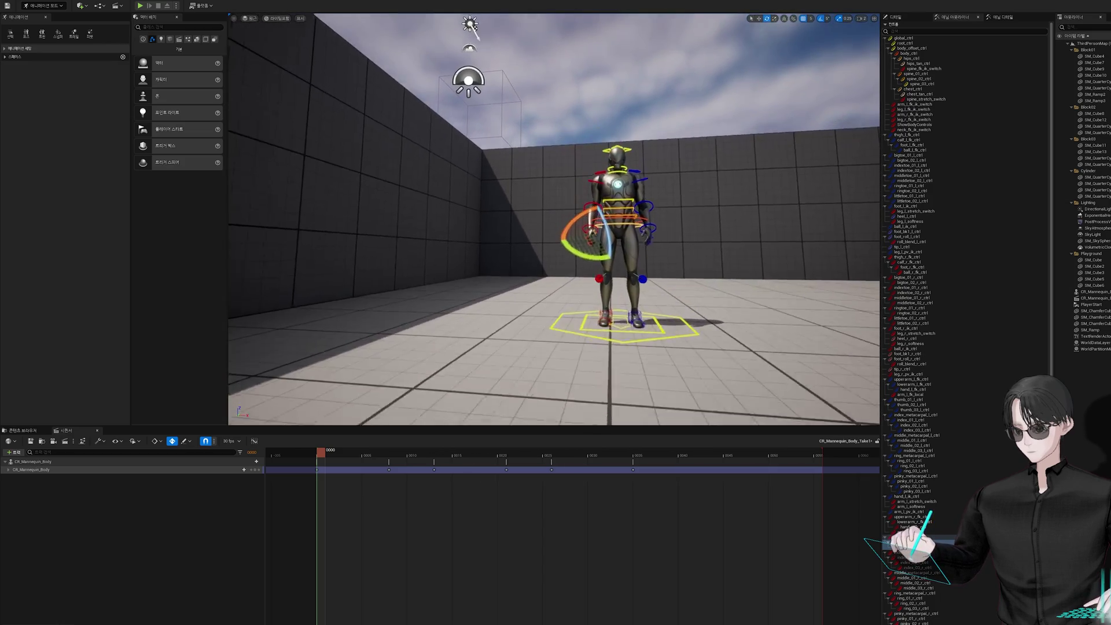
right_click_drag(615, 393, 634, 385)
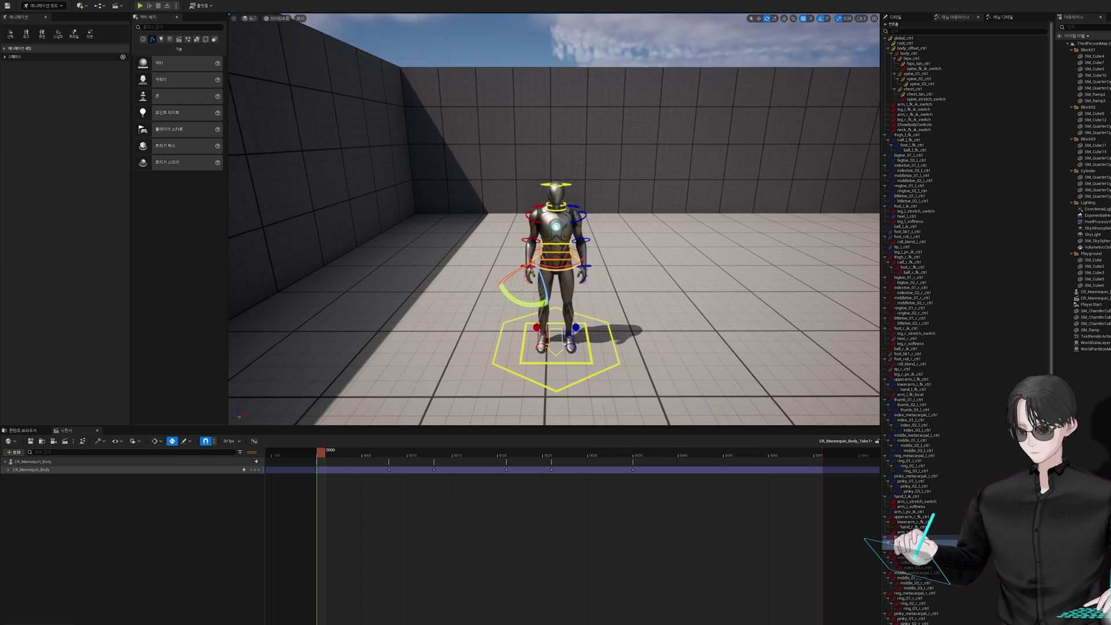
left_click(311, 461)
key("space")
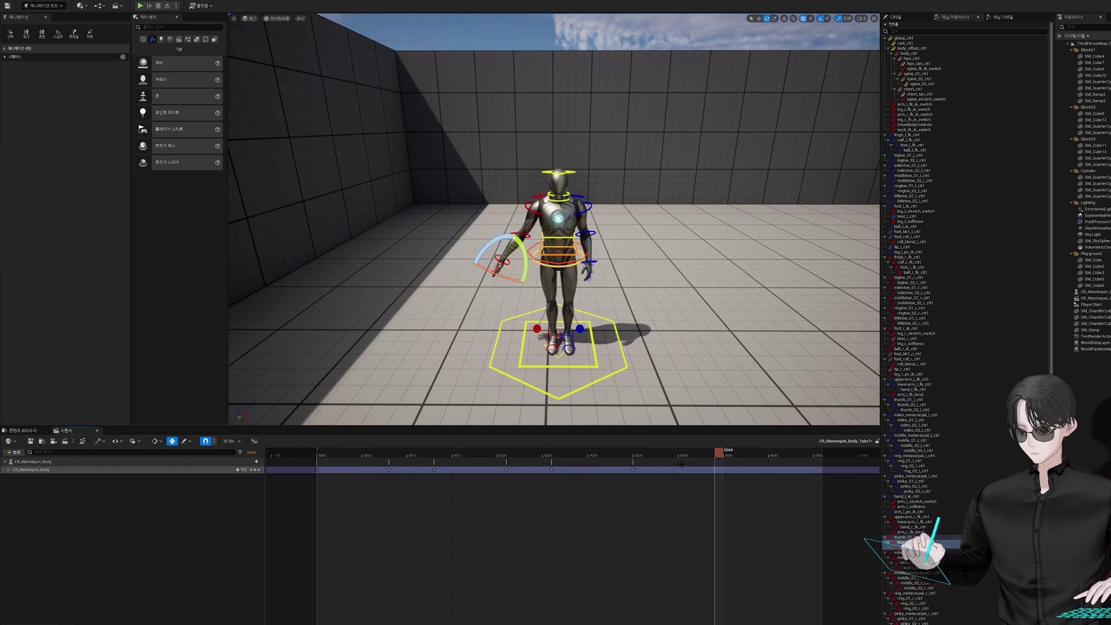
mouse_move(719, 452)
left_mouse_down()
mouse_move(740, 453)
mouse_move(634, 471)
left_mouse_up()
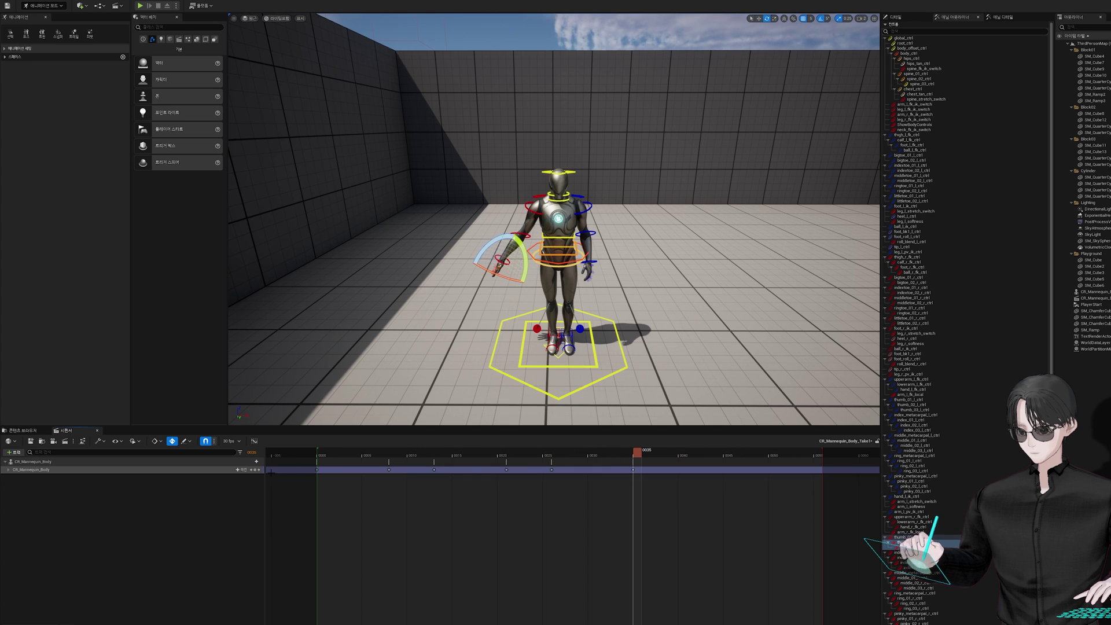
right_click_drag(556, 243, 557, 238)
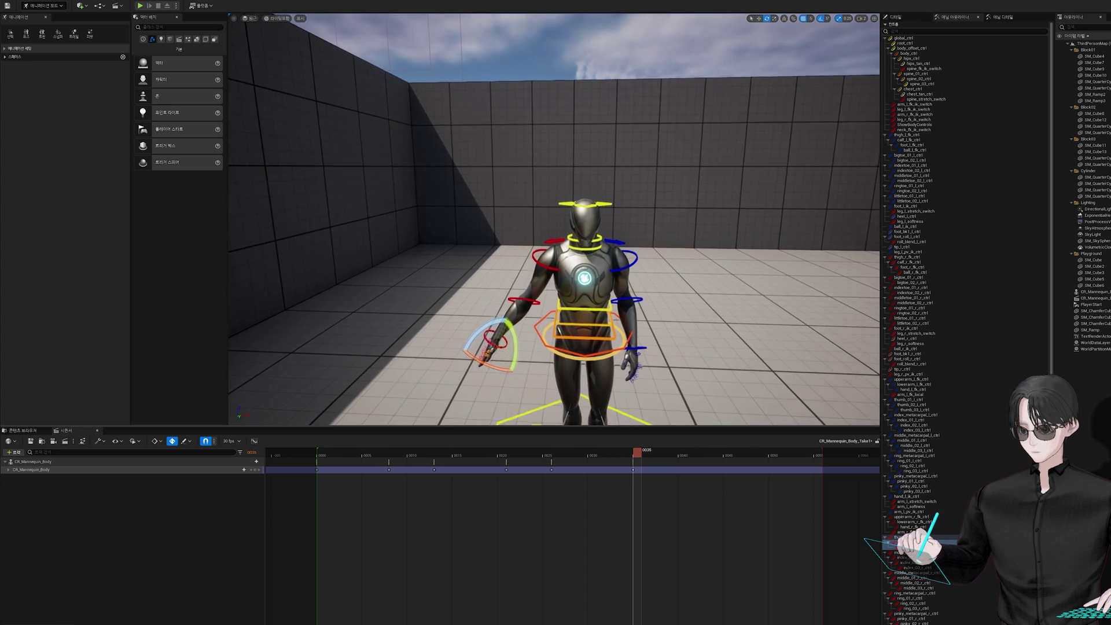
- At frame 40, frame the mannequin from the side and set world-space rotation on the rig
left_click_drag(638, 456, 684, 457)
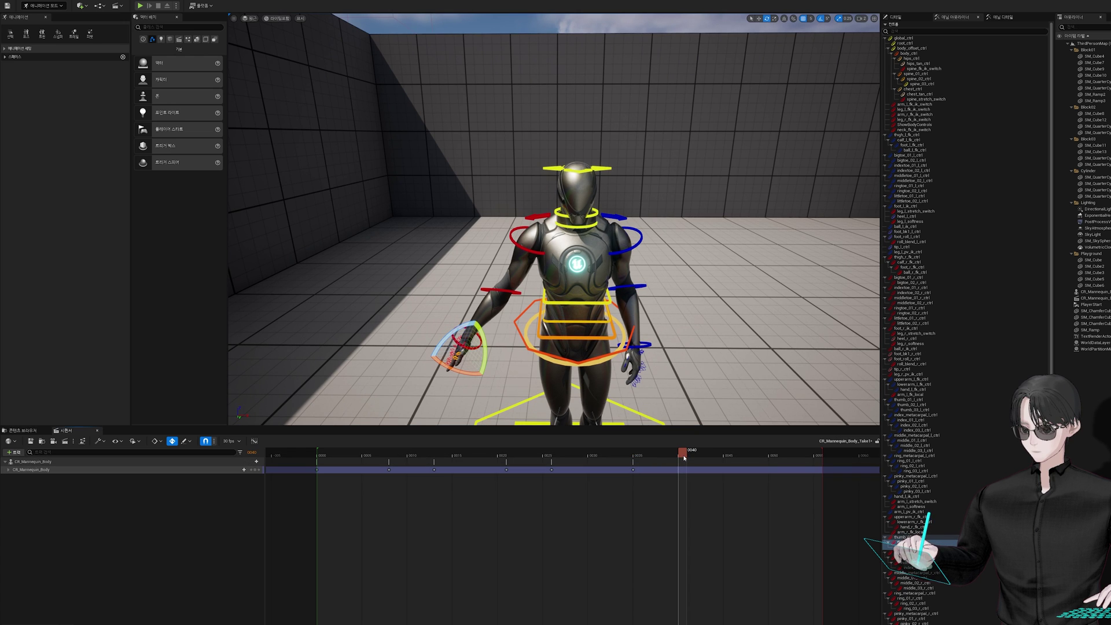
right_click_drag(577, 384, 602, 382)
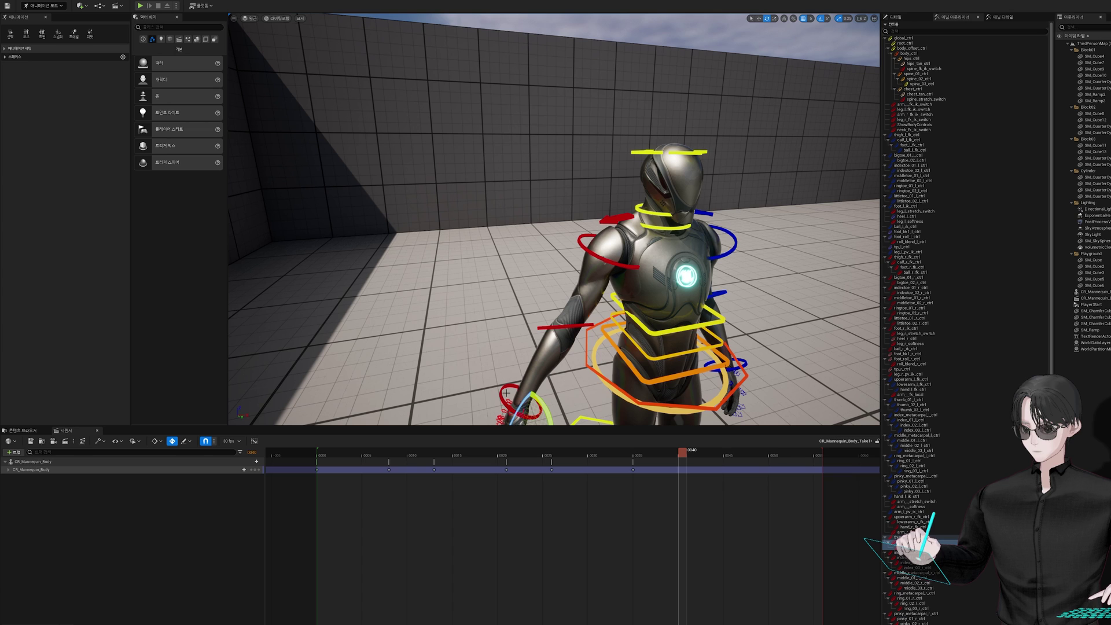
right_click_drag(768, 46, 604, 264)
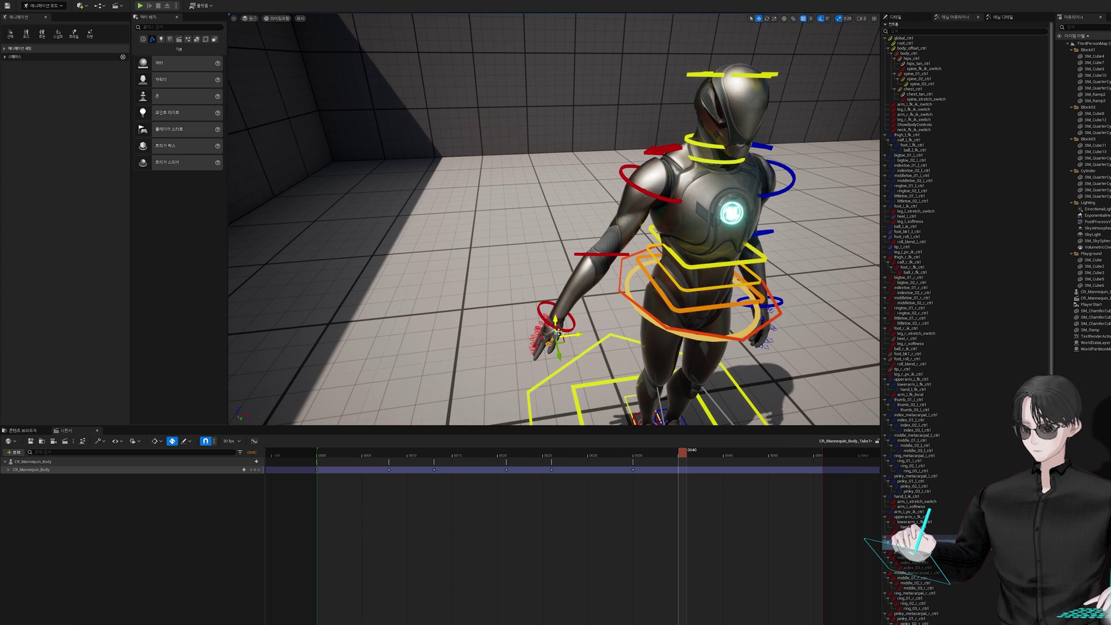
left_click(604, 263)
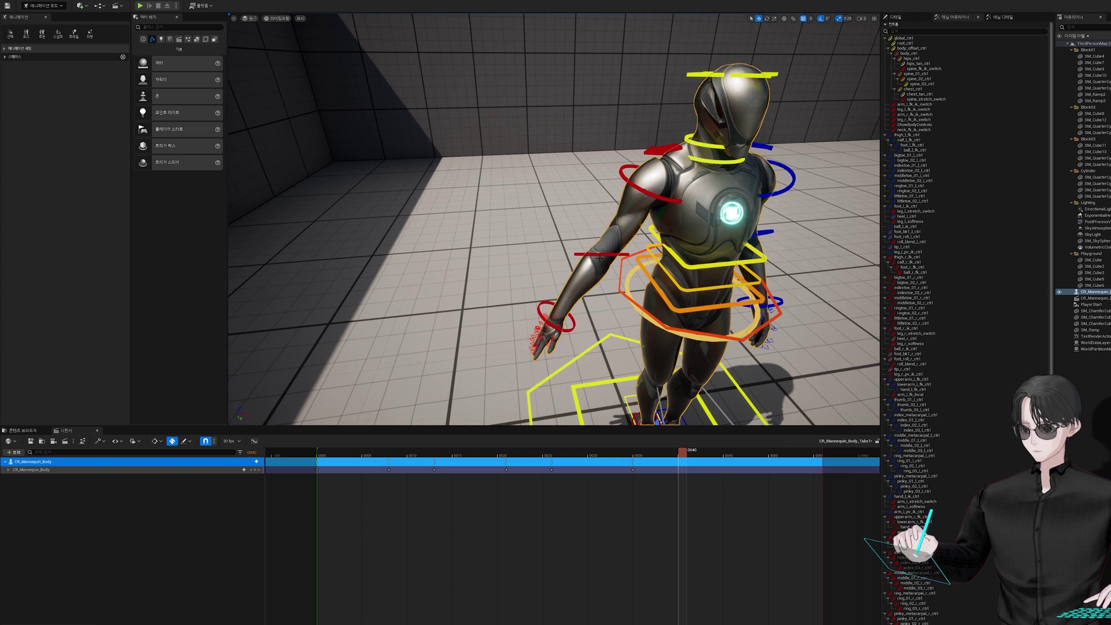
left_click(602, 255)
key("e")
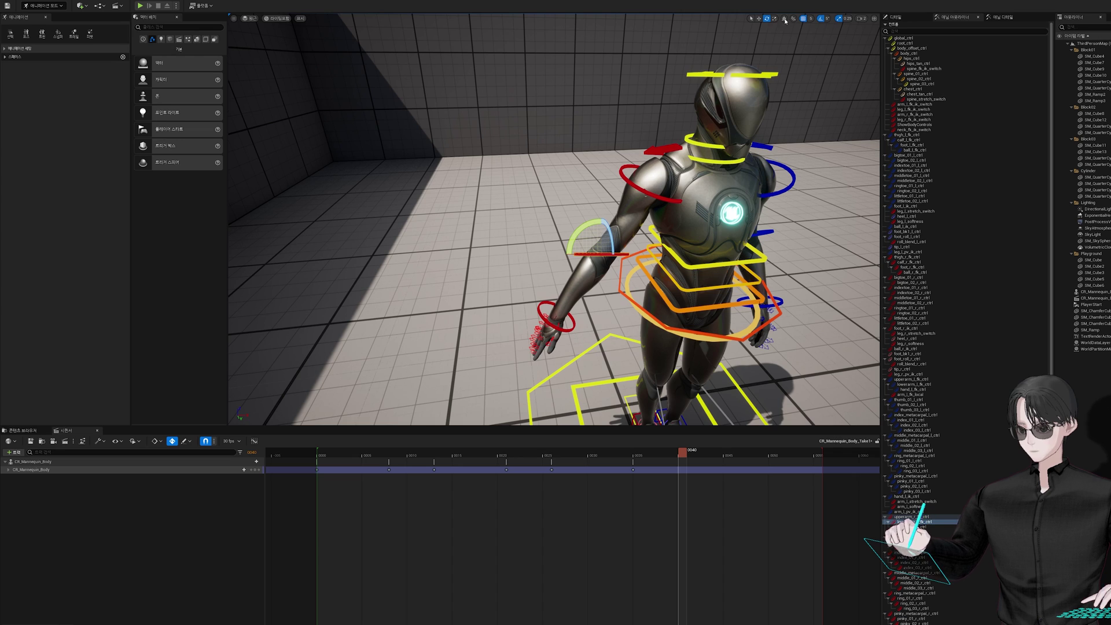
left_click(785, 19)
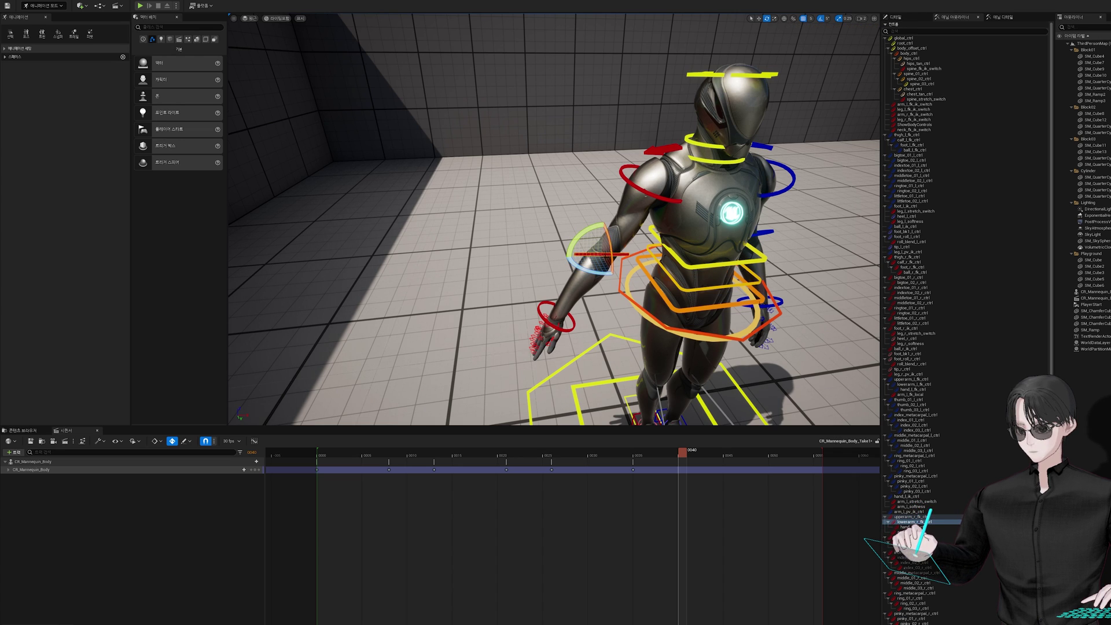
- Rotate upperarm_r_fk_ctrl down, then bend lowerarm_r_fk_ctrl up across the chest
left_click(649, 196)
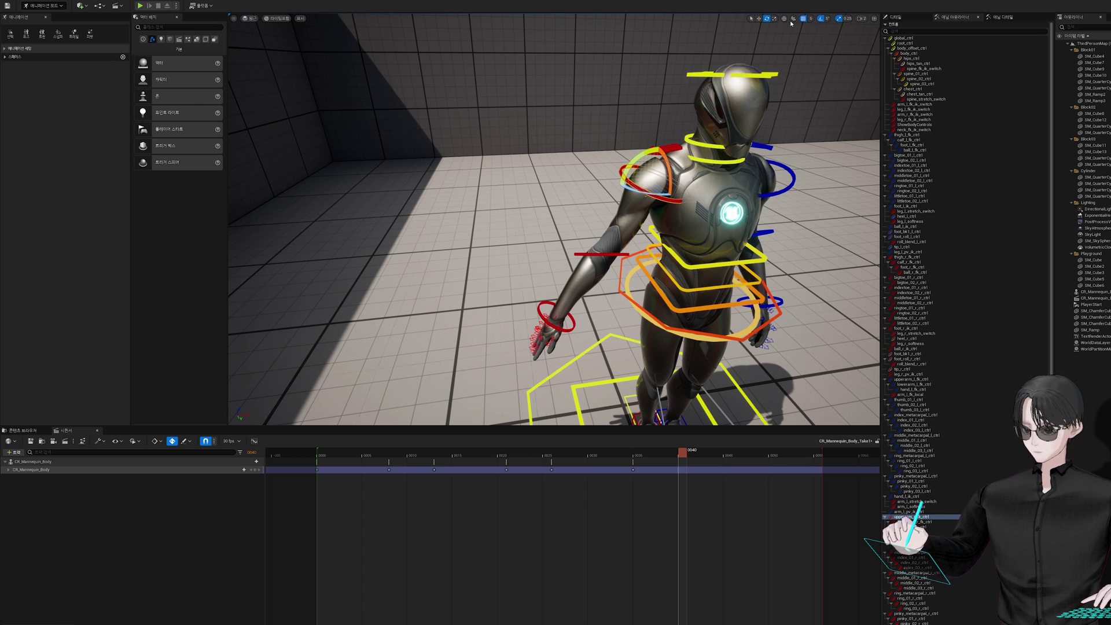
left_click_drag(654, 183, 474, 185)
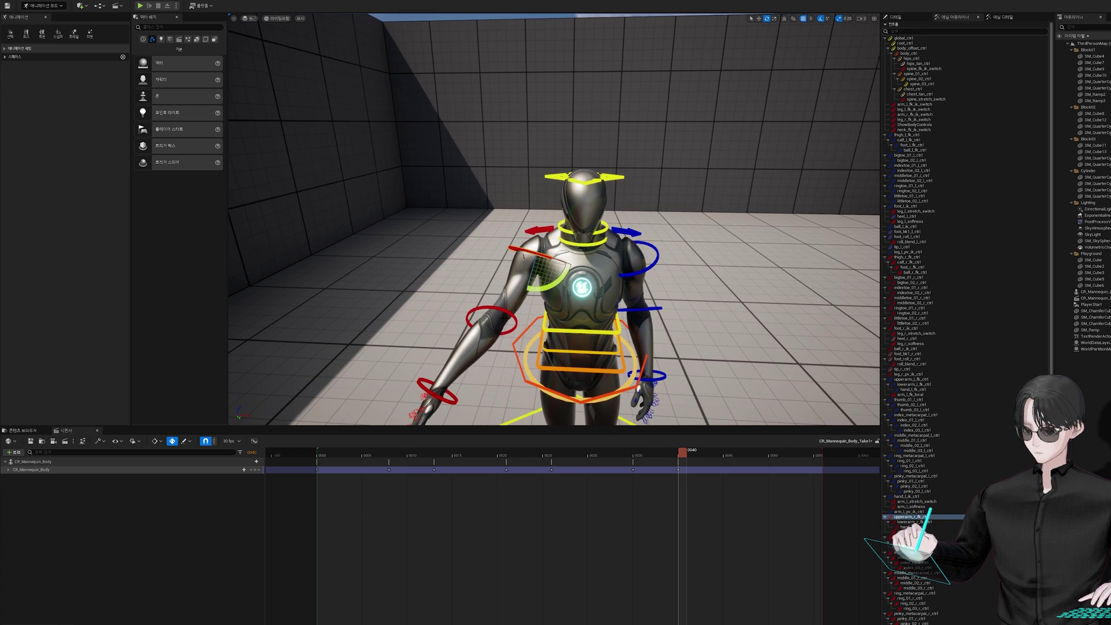
left_click(506, 329)
mouse_move(519, 313)
left_mouse_down()
mouse_move(499, 292)
mouse_move(490, 366)
left_mouse_up()
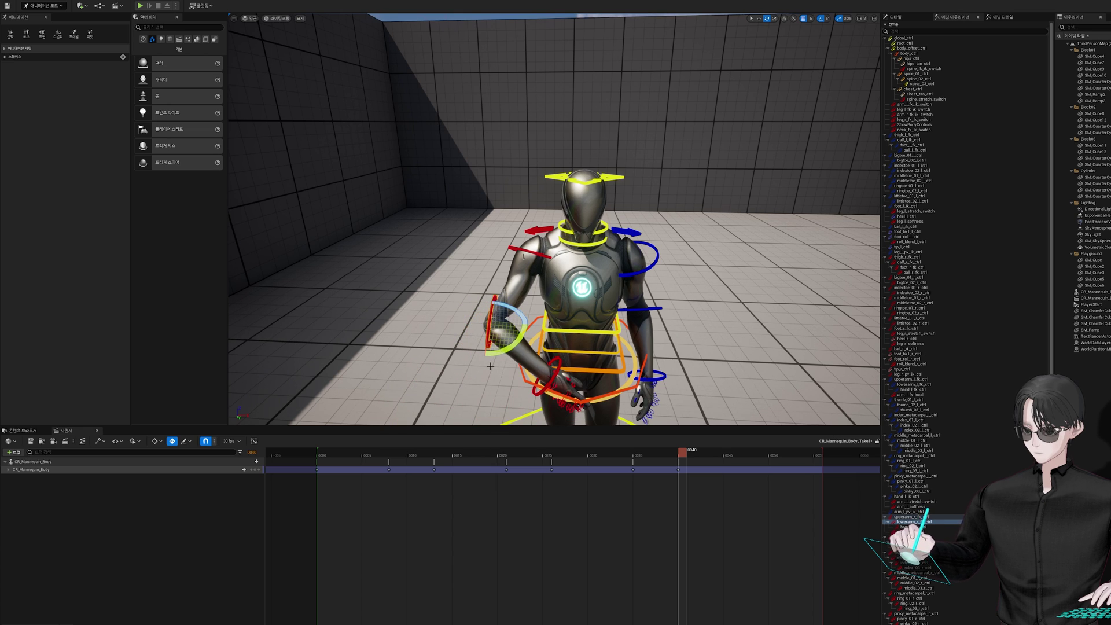
mouse_move(521, 315)
left_mouse_down()
mouse_move(501, 352)
mouse_move(487, 344)
mouse_move(526, 328)
mouse_move(501, 334)
mouse_move(489, 317)
left_mouse_up()
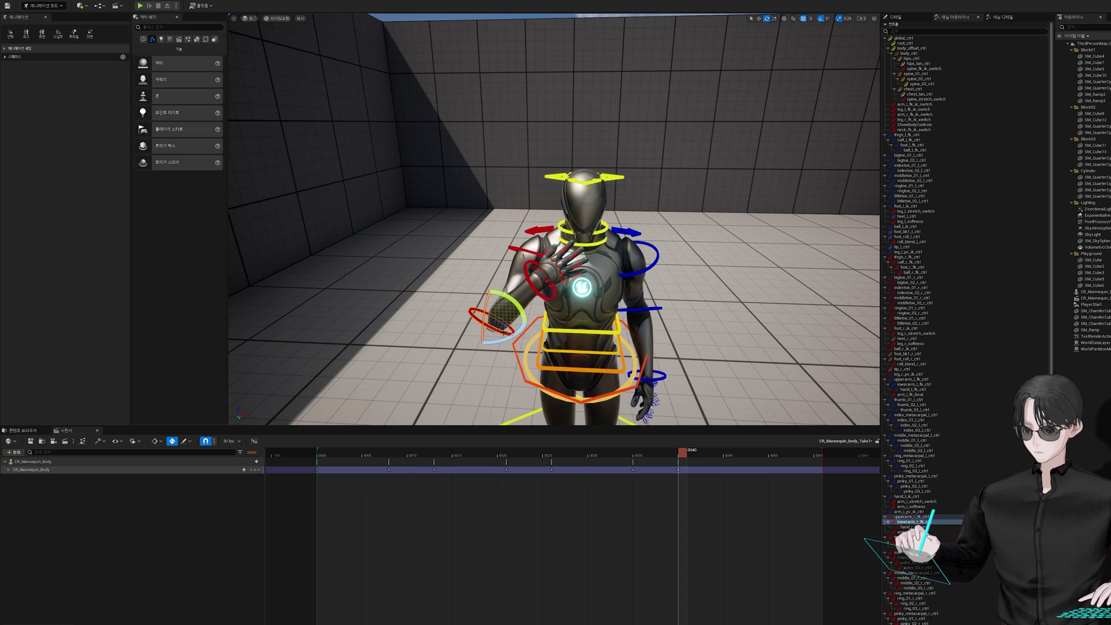
- Raise the right upper arm to shoulder height and tilt hand_r_fk_ctrl up in local space
left_click(518, 259)
mouse_move(530, 250)
left_mouse_down()
mouse_move(536, 214)
mouse_move(559, 280)
mouse_move(555, 242)
left_mouse_up()
left_click(557, 225)
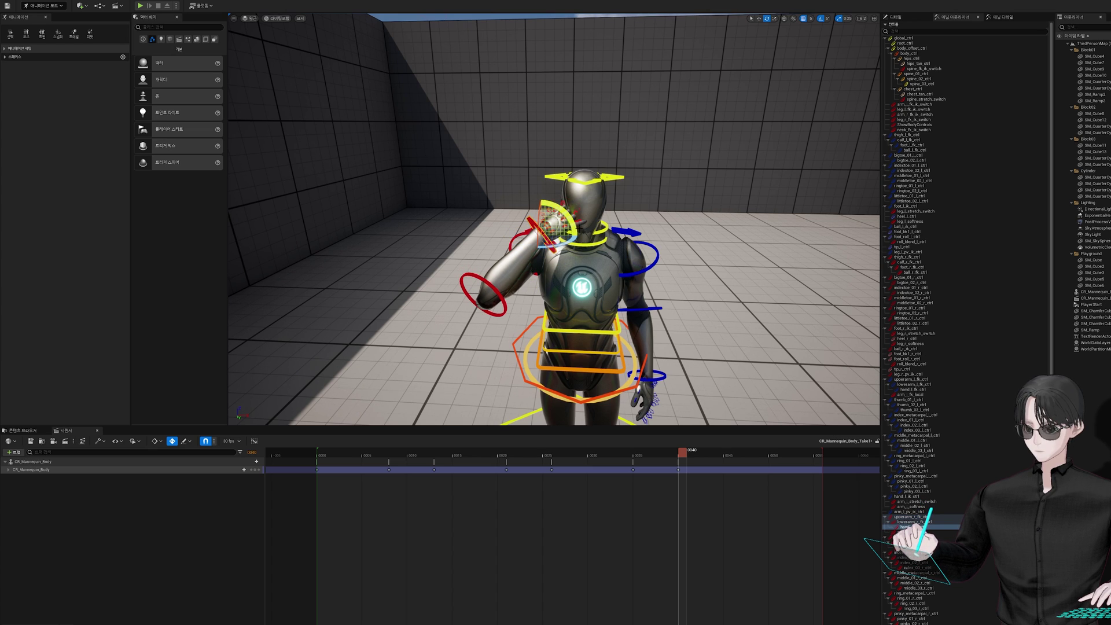
left_click(785, 19)
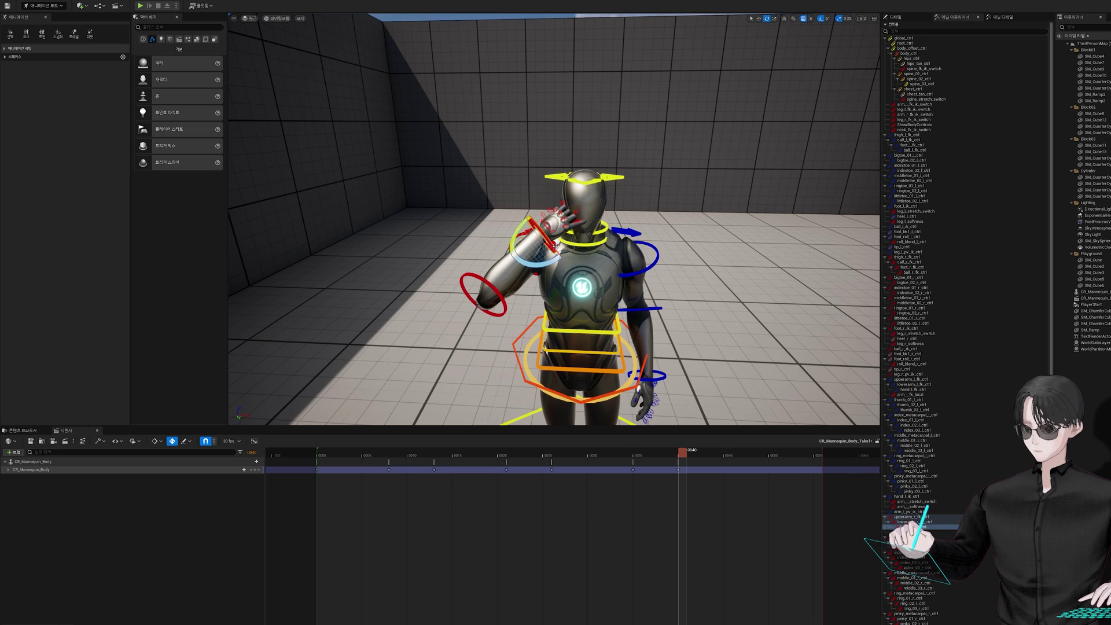
mouse_move(555, 243)
left_mouse_down()
mouse_move(523, 210)
mouse_move(501, 230)
mouse_move(437, 239)
left_mouse_up()
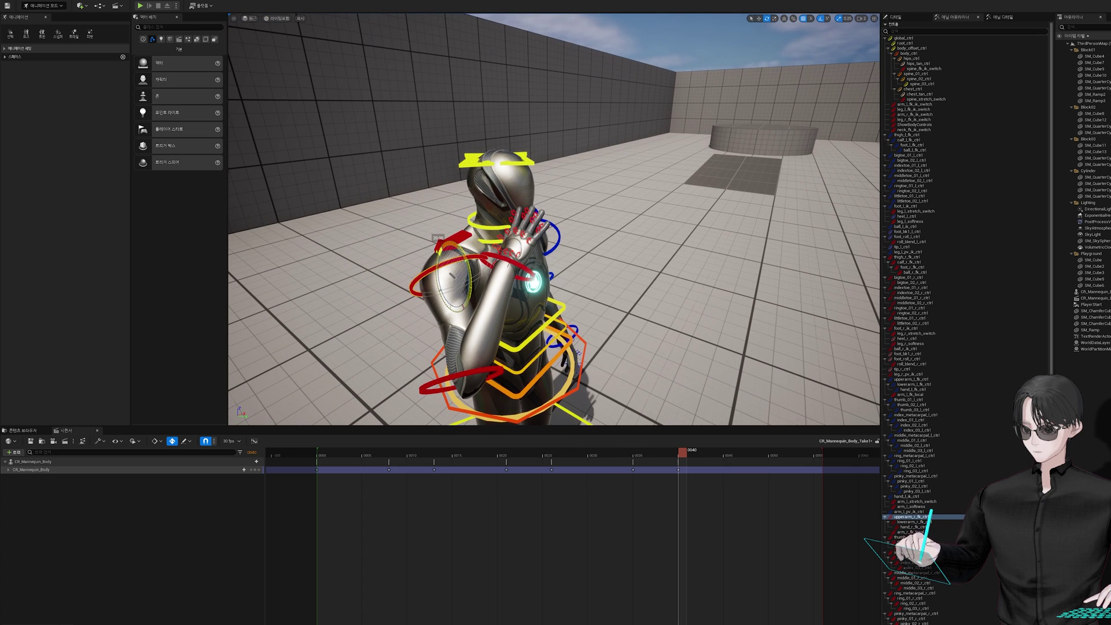
- Back in world space, lift the right forearm further into the salute and check from the side
left_click(503, 265)
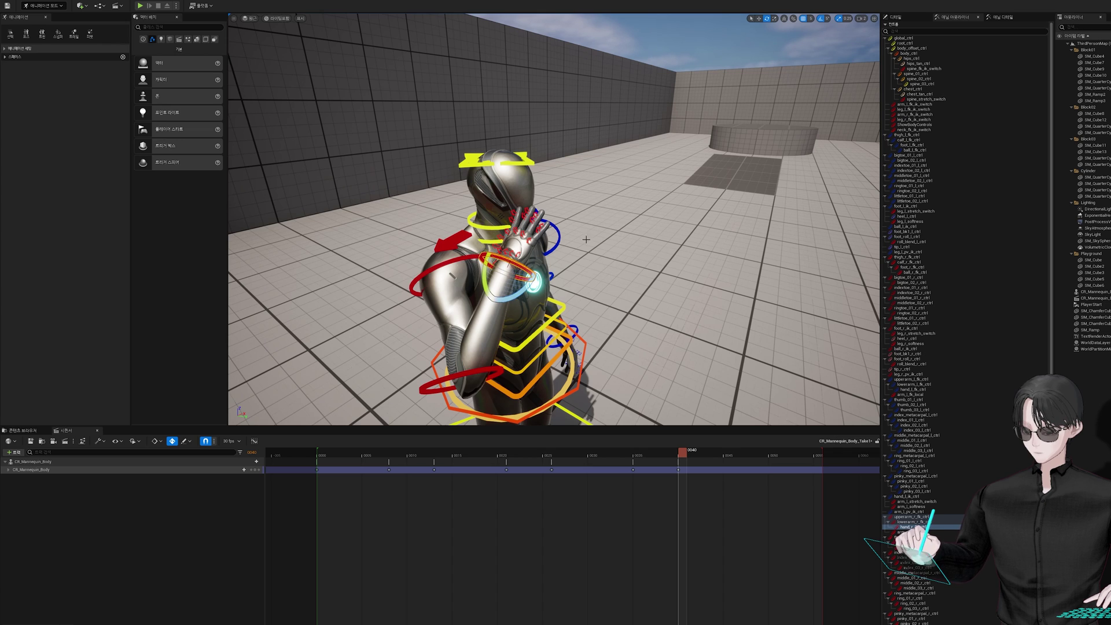
left_click(785, 19)
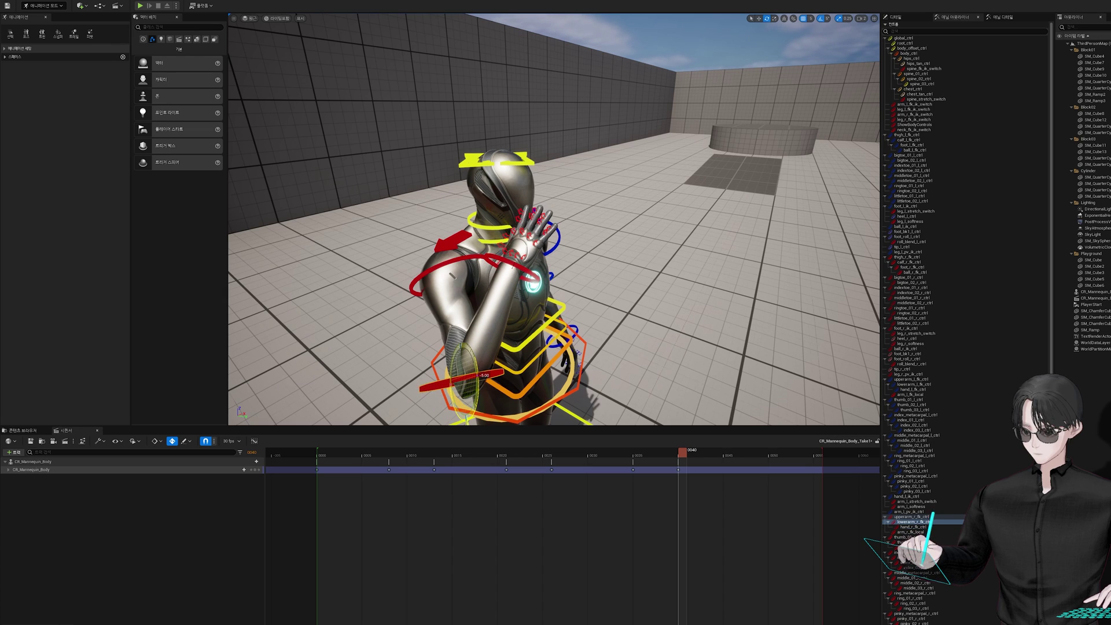
right_click_drag(554, 220, 554, 220)
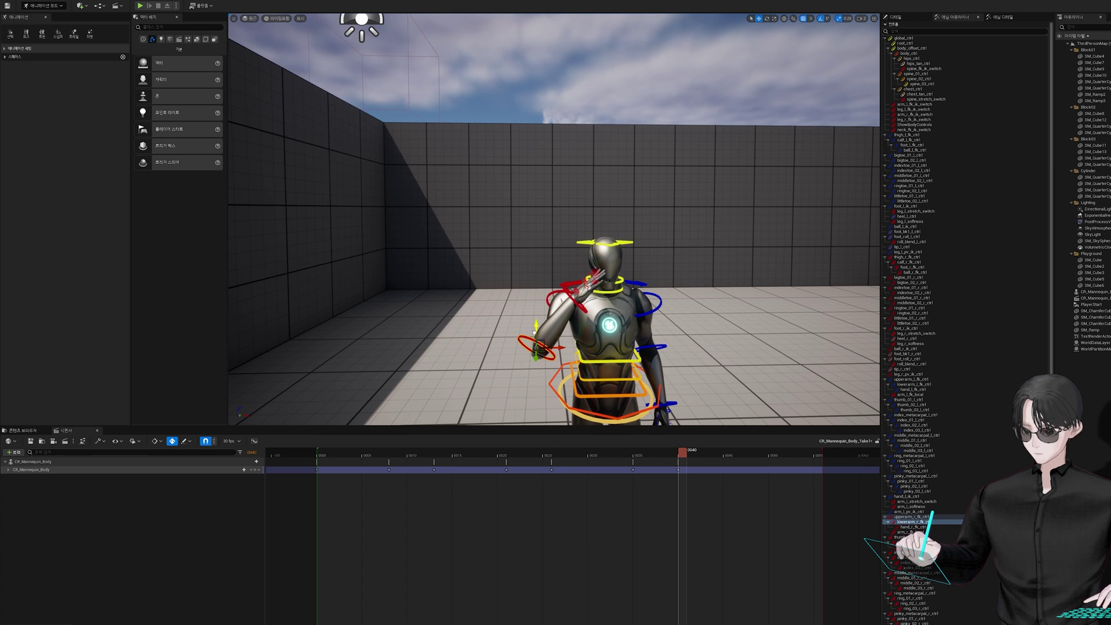
left_click_drag(534, 333, 530, 307)
right_click_drag(530, 311, 511, 467)
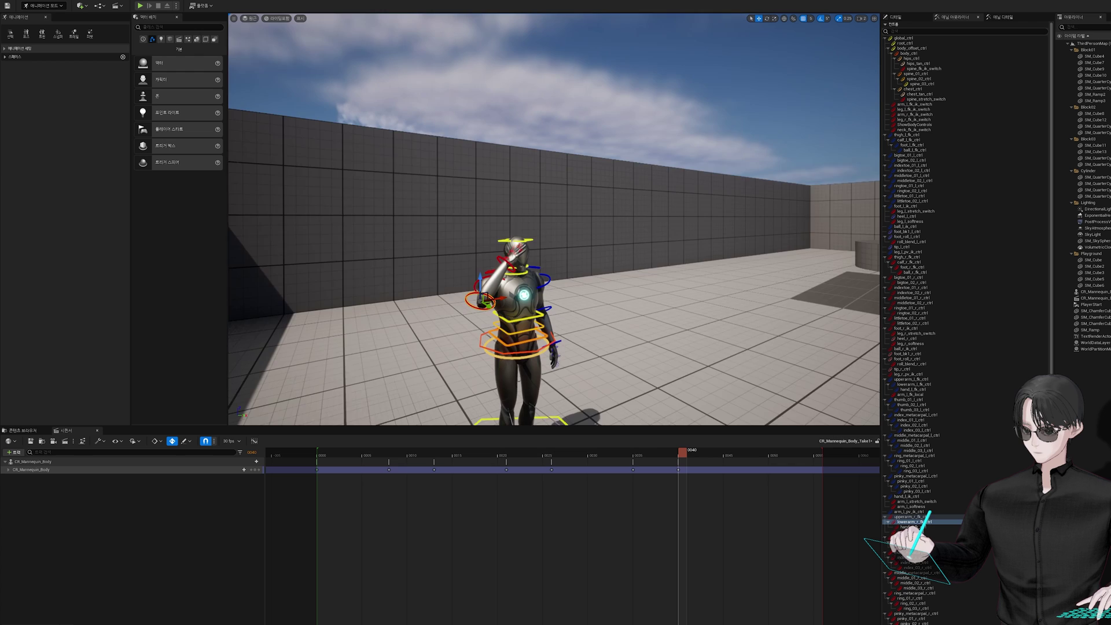
- Play the salute animation from the start while viewing the mannequin's front
left_click_drag(688, 457, 284, 455)
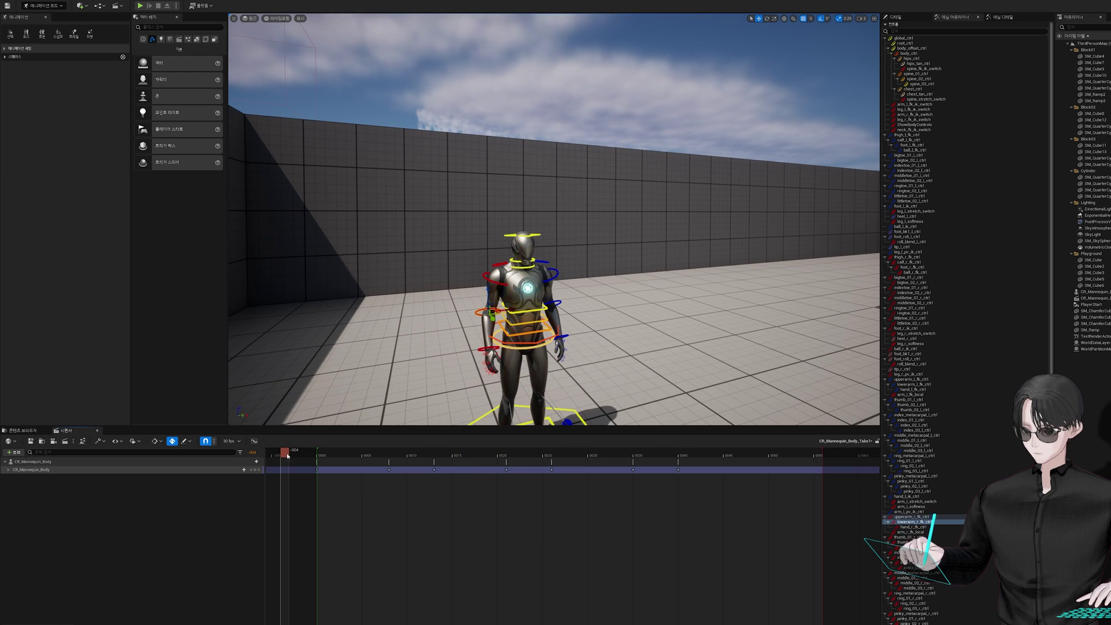
key("space")
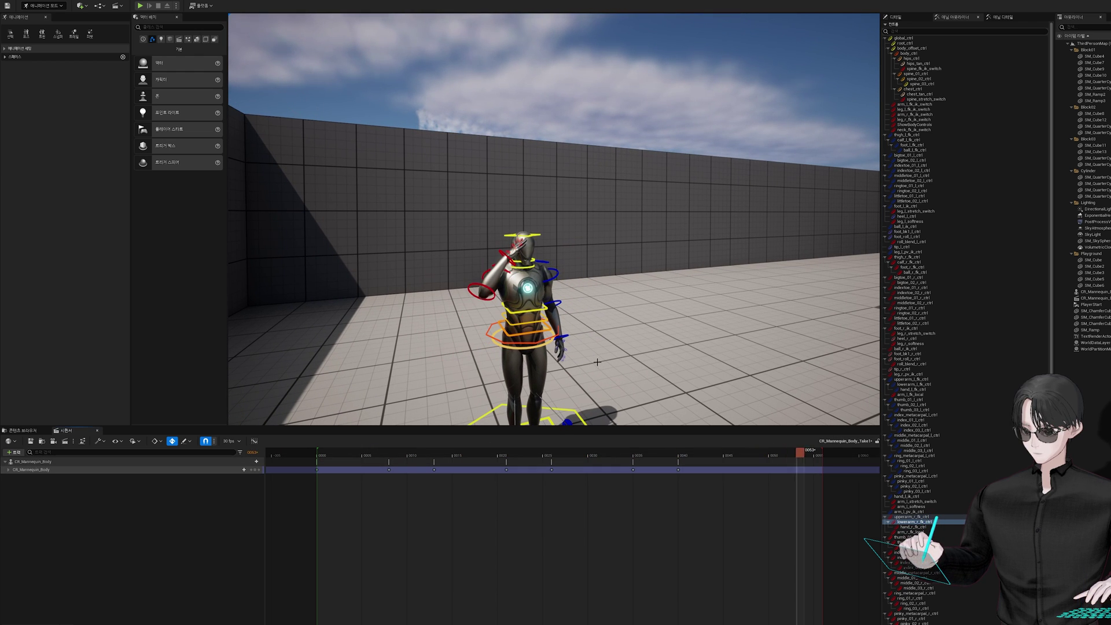
right_click_drag(315, 50, 315, 50)
right_click_drag(556, 231, 556, 231)
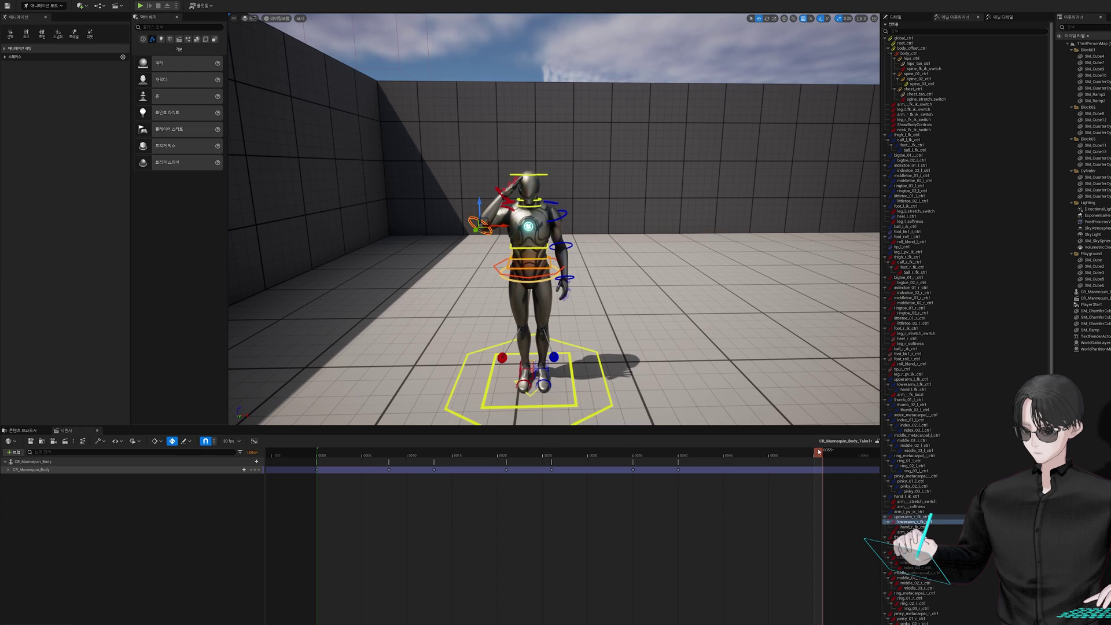
- Move the playback end marker from frame 55 to frame 40
left_click(574, 455)
left_click_drag(822, 451, 678, 457)
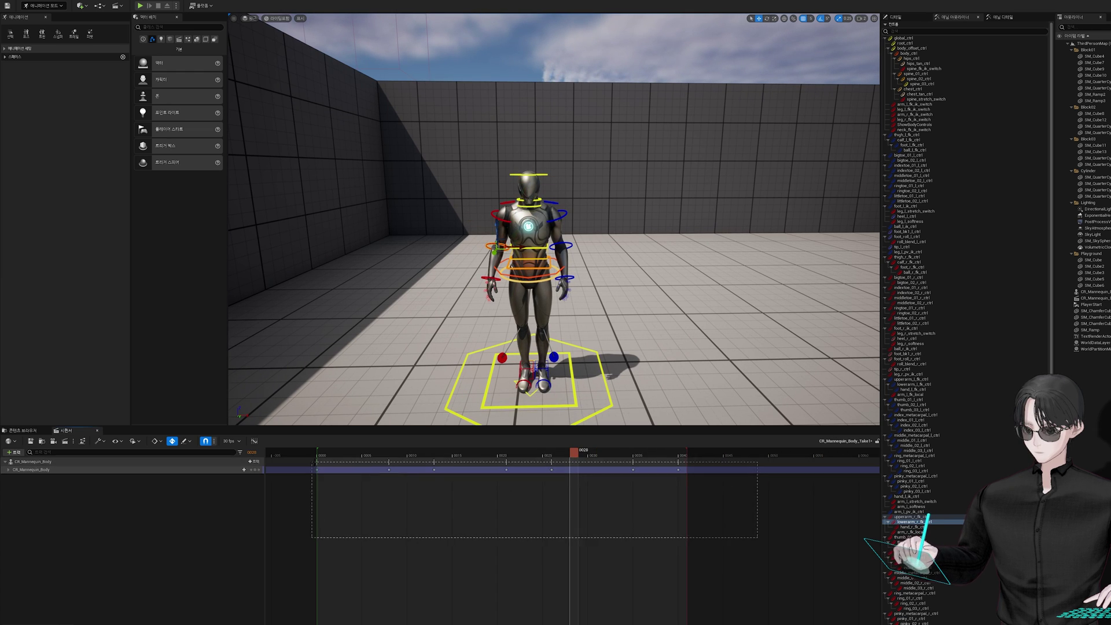
right_click(44, 471)
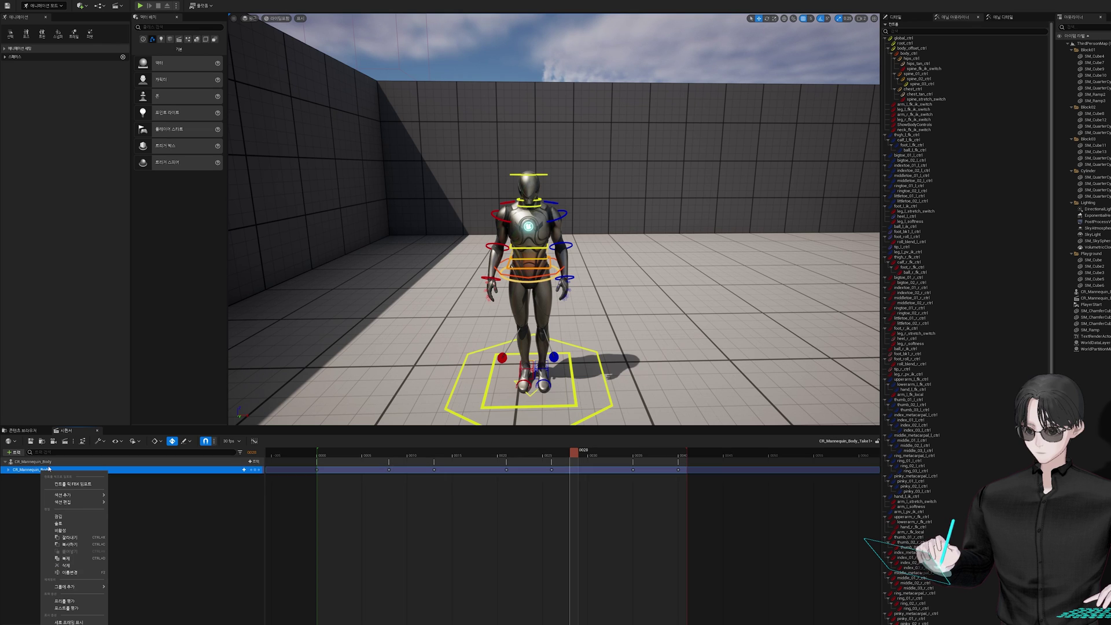
- Bake the CR_Mannequin track to a new Animation Sequence at the default path
right_click(29, 462)
left_click(64, 302)
type("걷기")
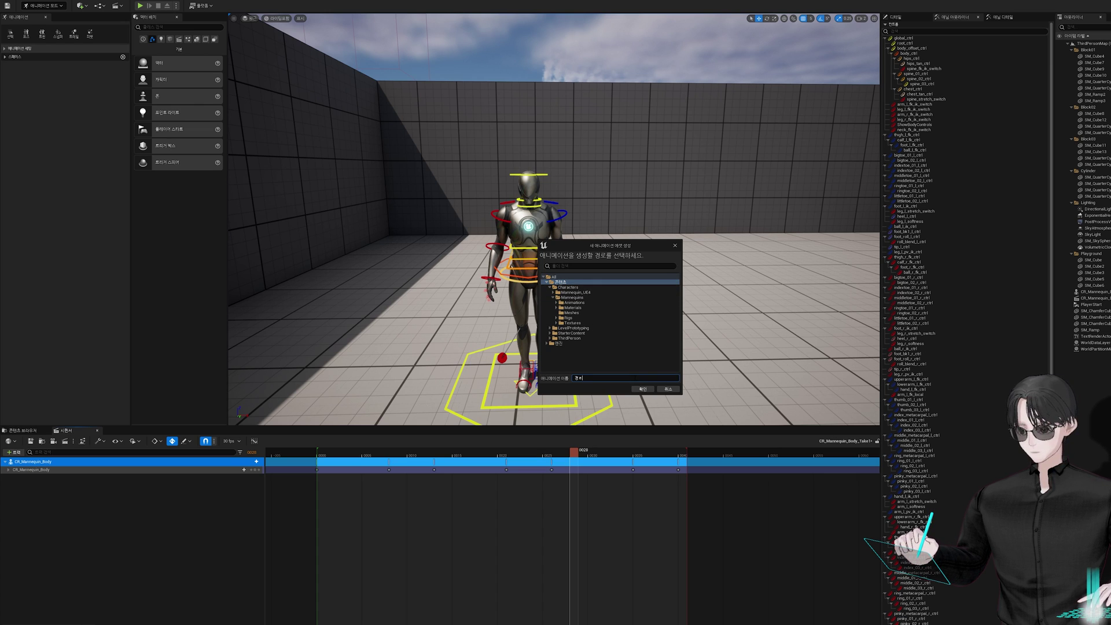
left_click(641, 389)
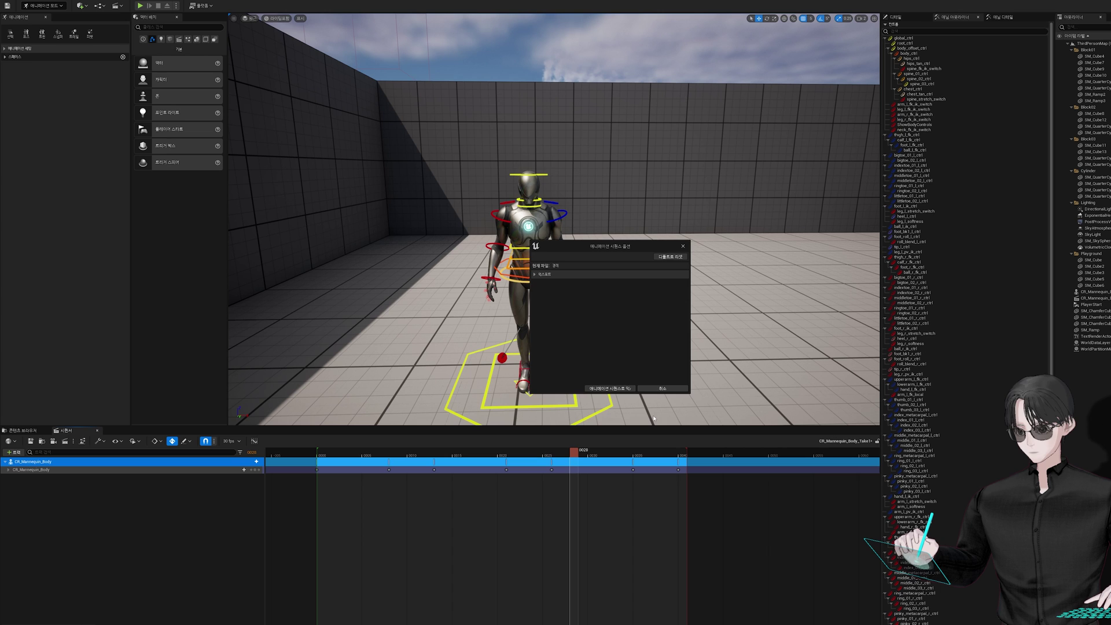
left_click(614, 389)
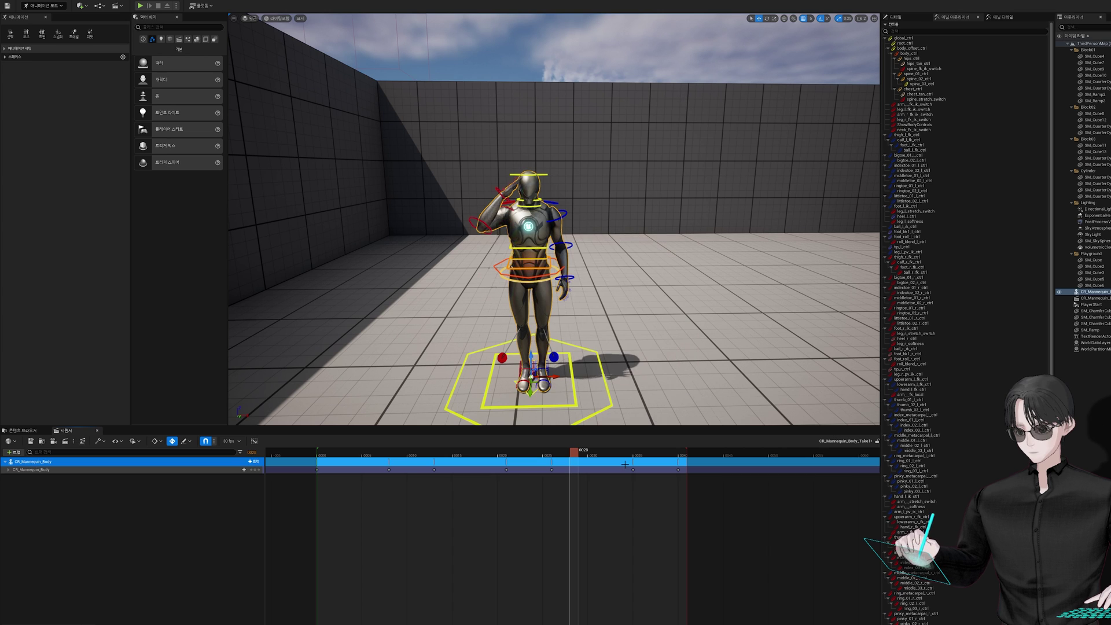
- Open the new baked animation asset from the root content folder
left_click(29, 436)
left_click(23, 475)
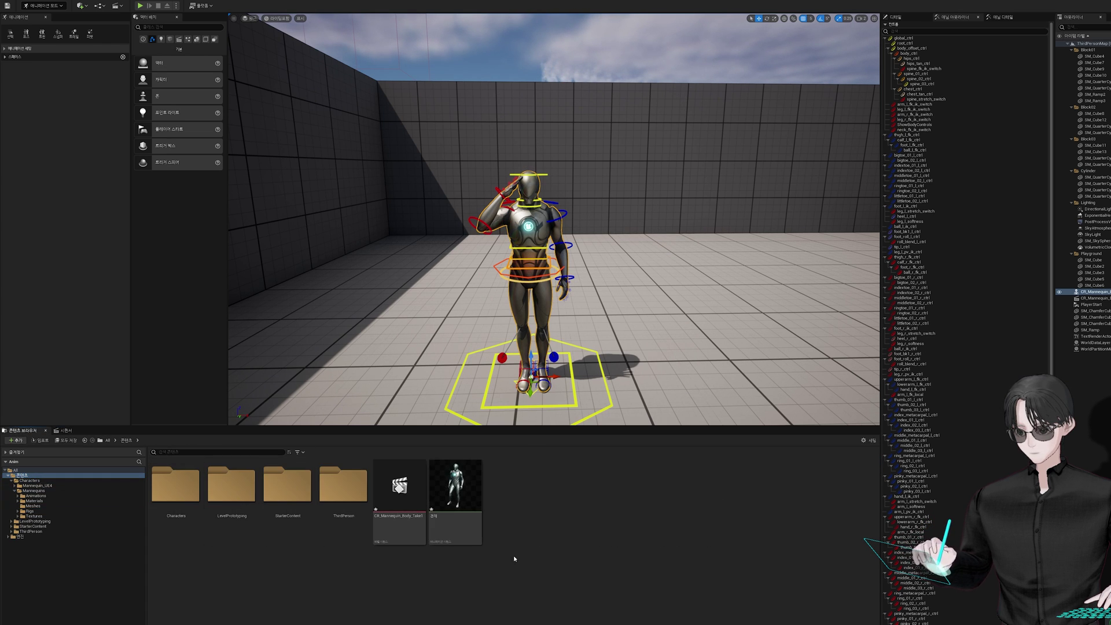
double_click(454, 489)
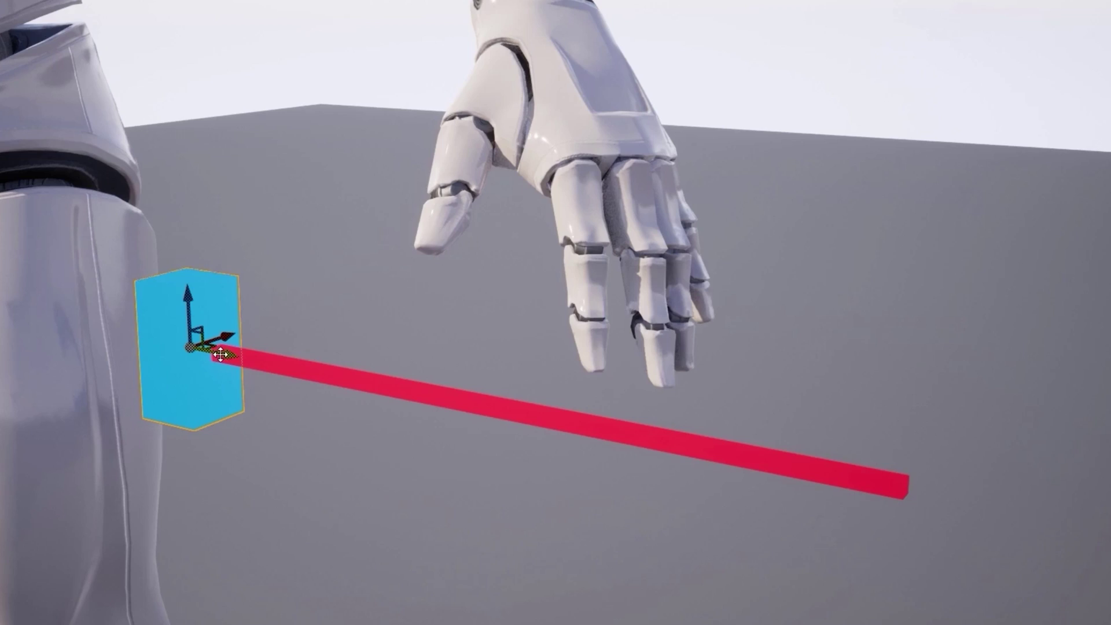
- Drag the cyan box along its X axis from the red beam's left end to its right end
left_click_drag(223, 356, 1036, 479)
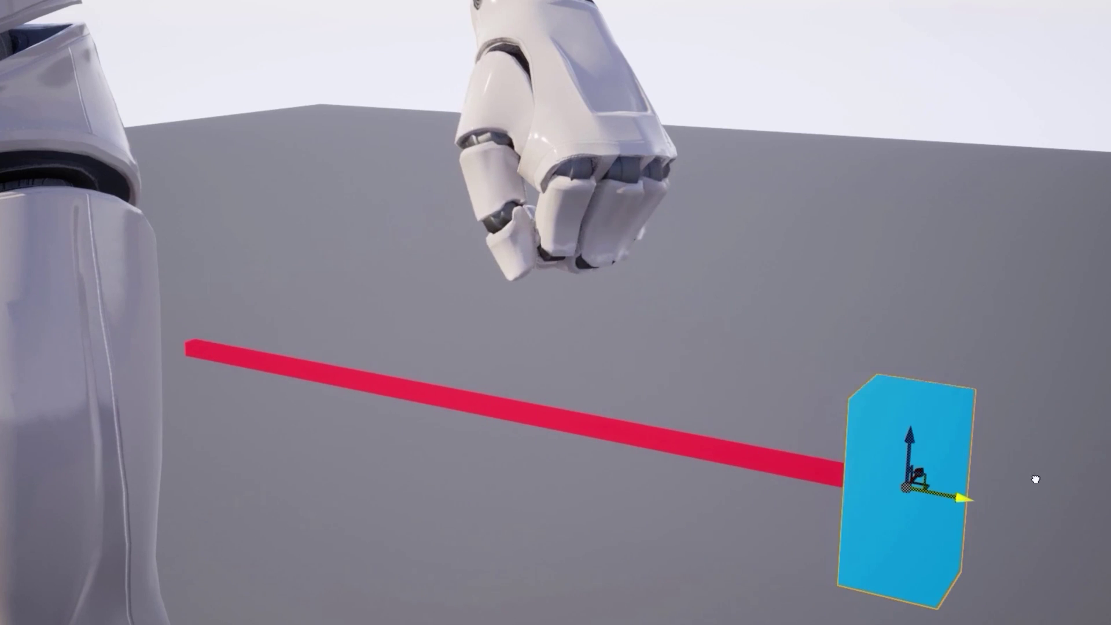